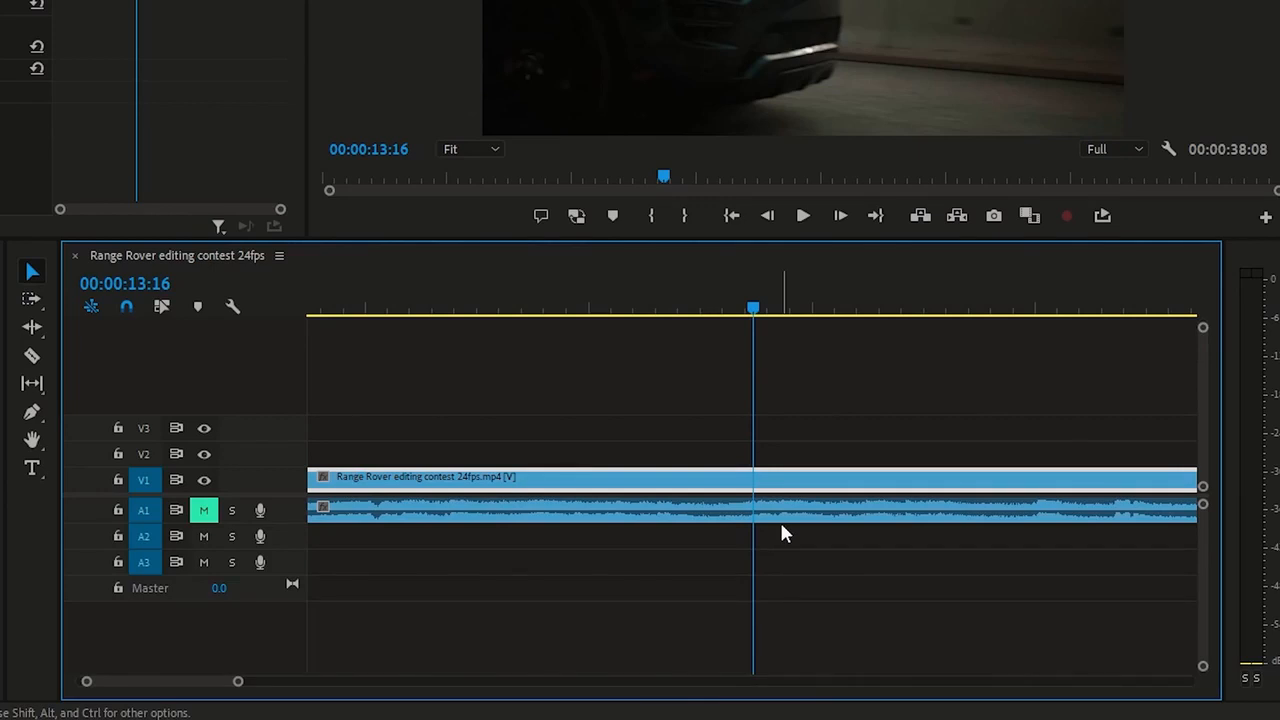
Split the V1 video clip at the playhead position 00:00:13:16 with the Razor tool
key(=)
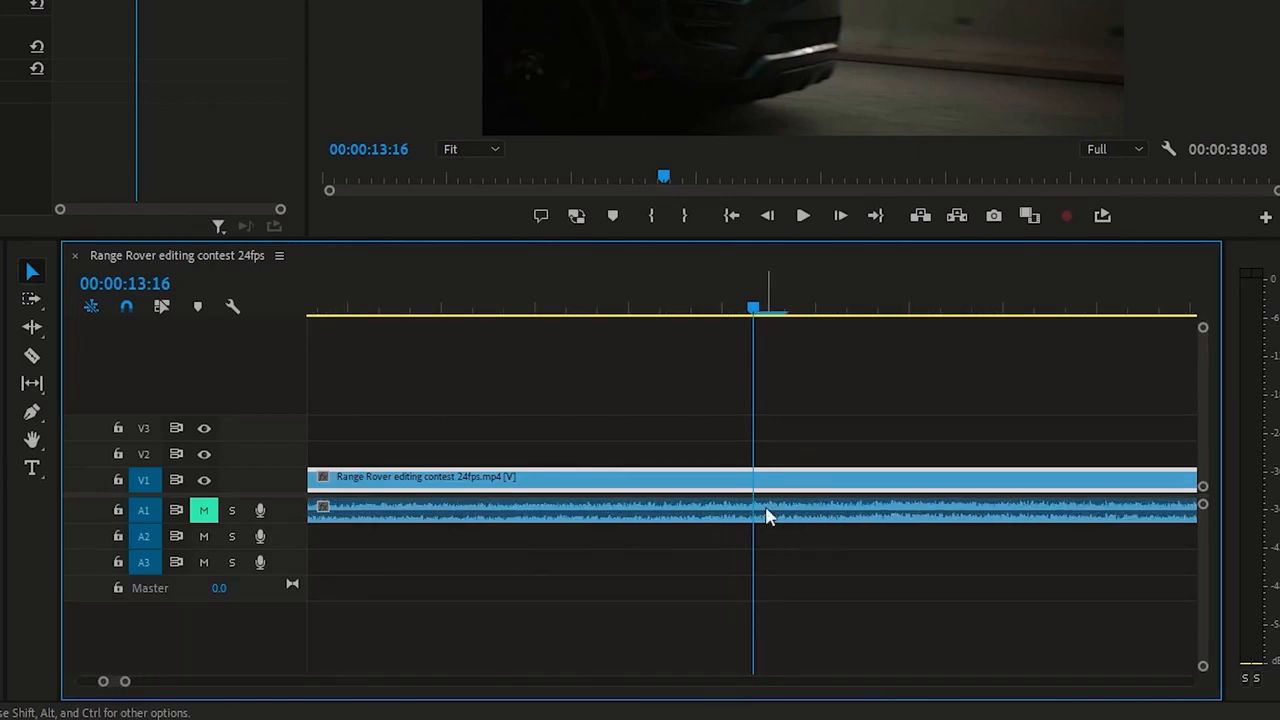
click(782, 520)
key(minus)
key(minus)
key(minus)
key(minus)
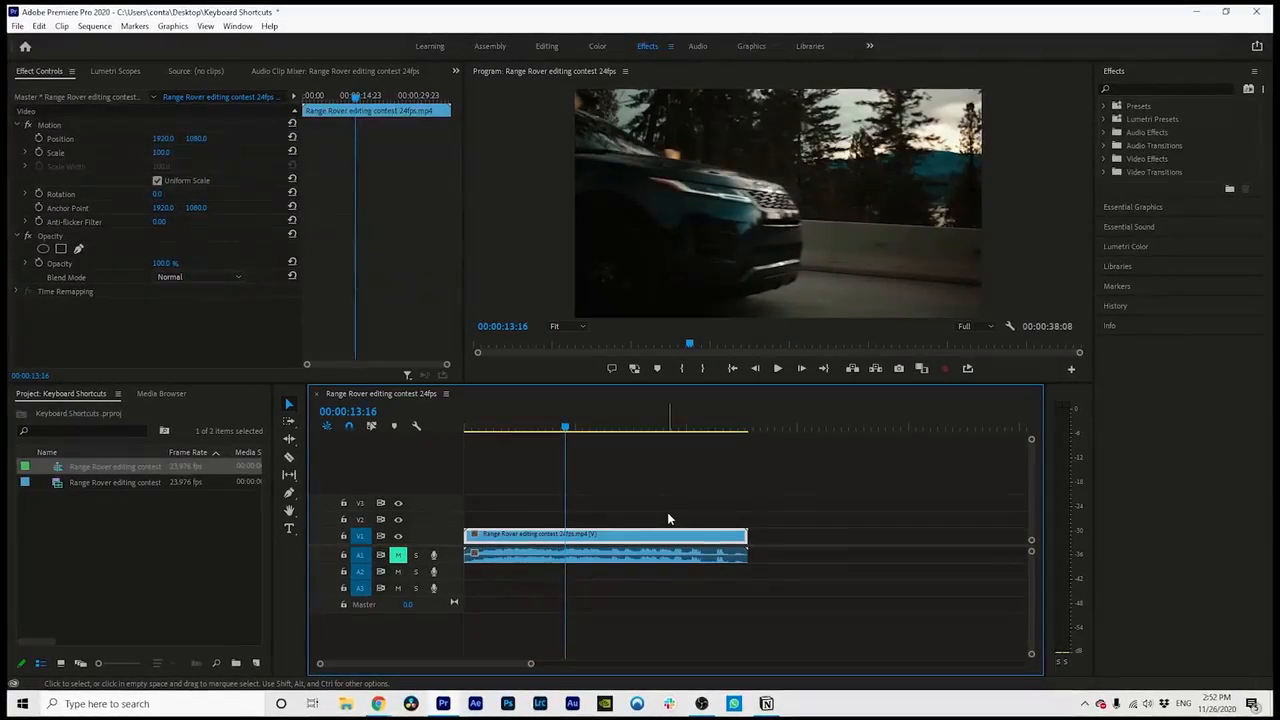
key(b)
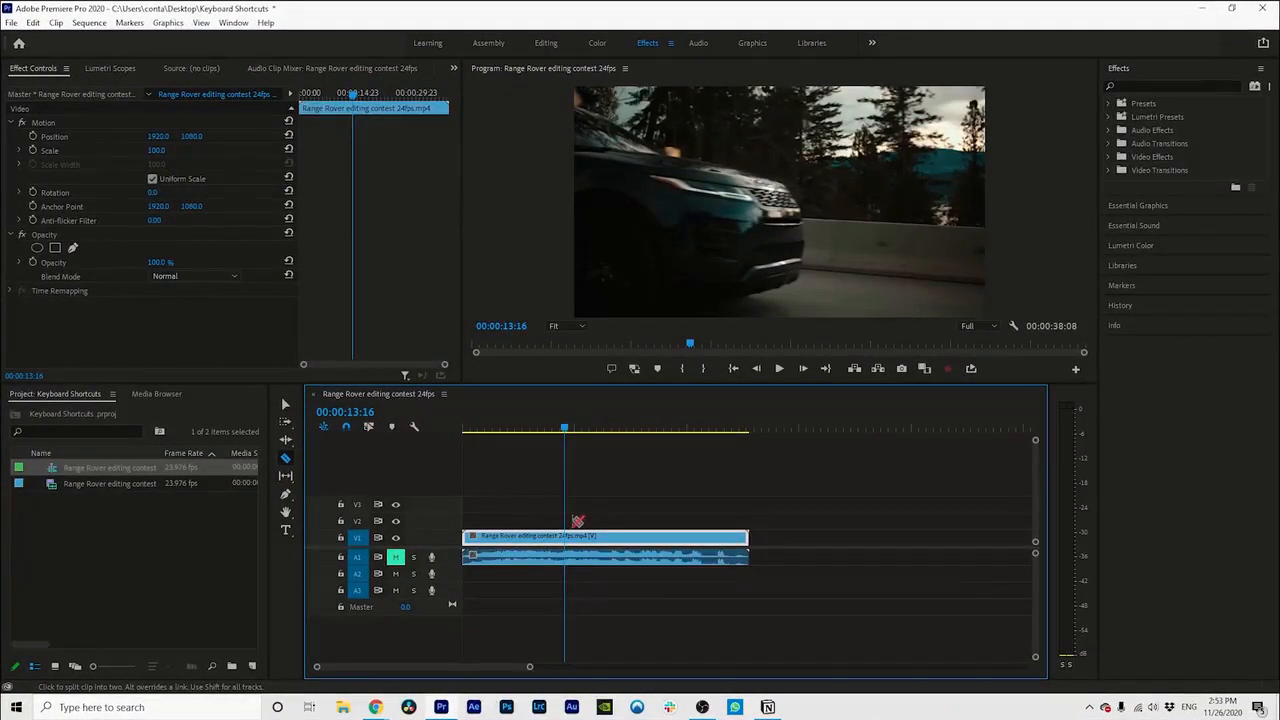
click(567, 538)
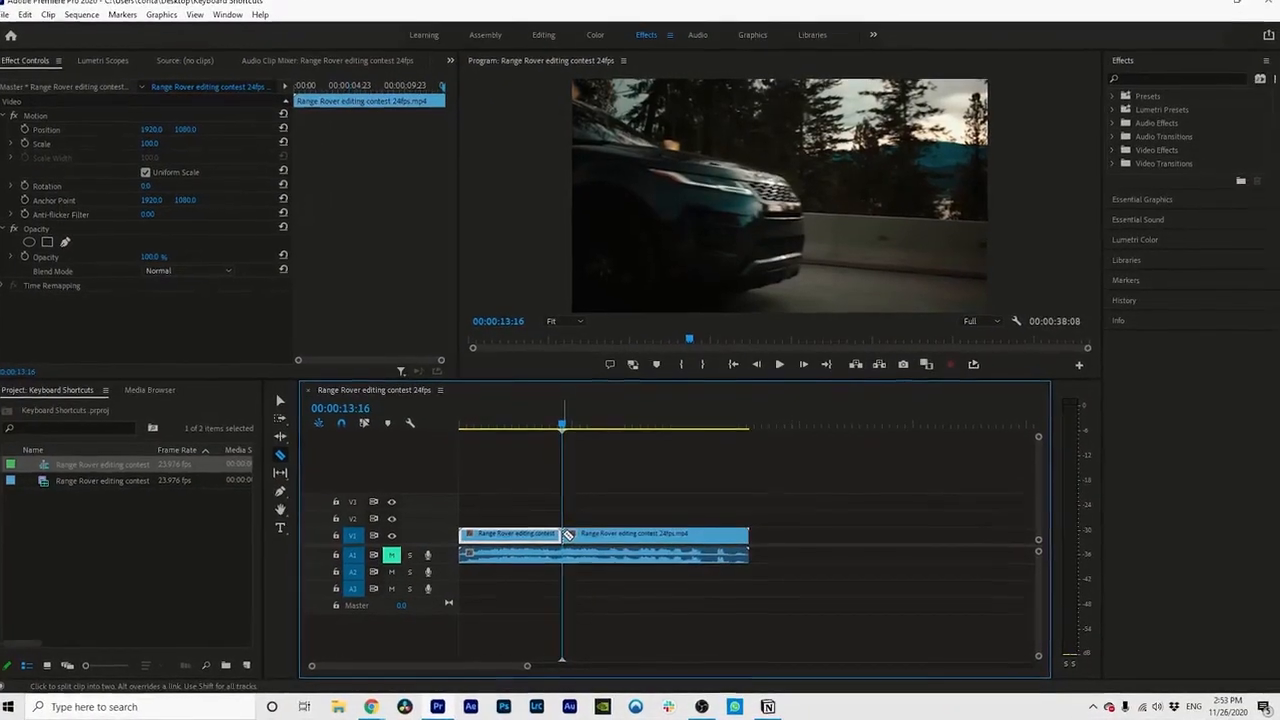
Make four more cuts in the V1 video after the playhead, each a short distance further along the timeline
key(backslash)
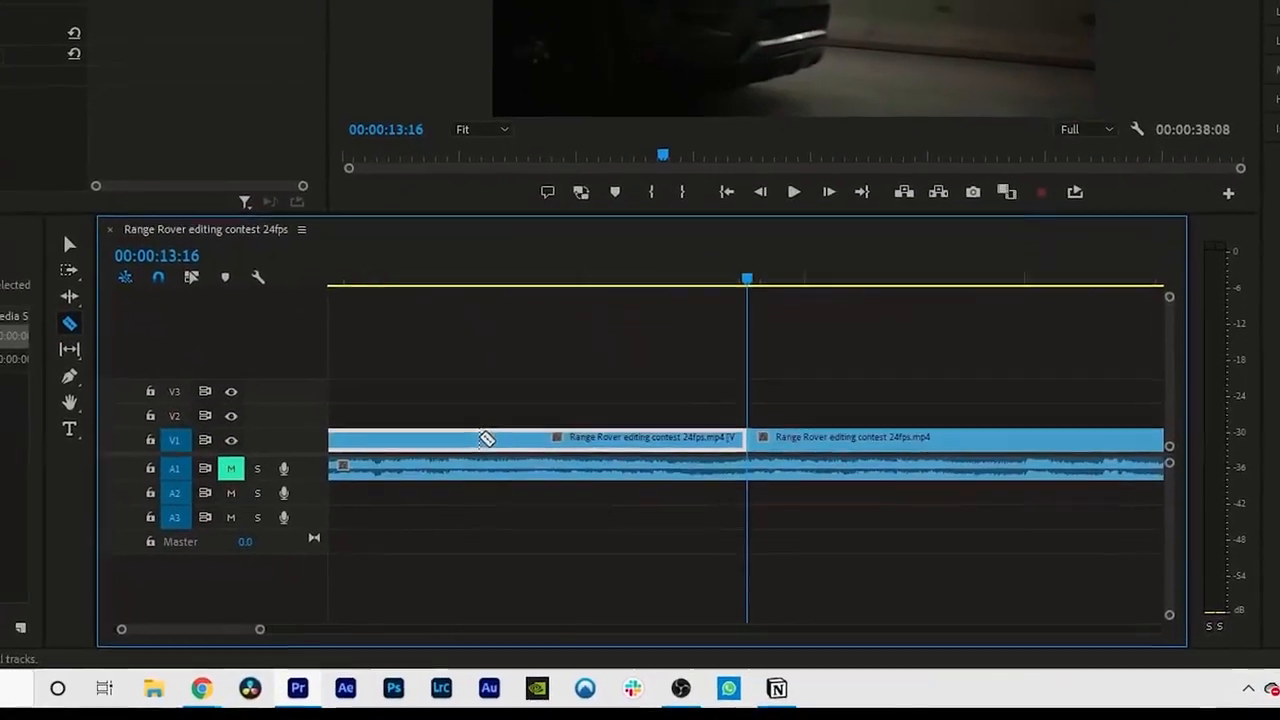
click(717, 416)
click(803, 414)
click(863, 414)
click(898, 412)
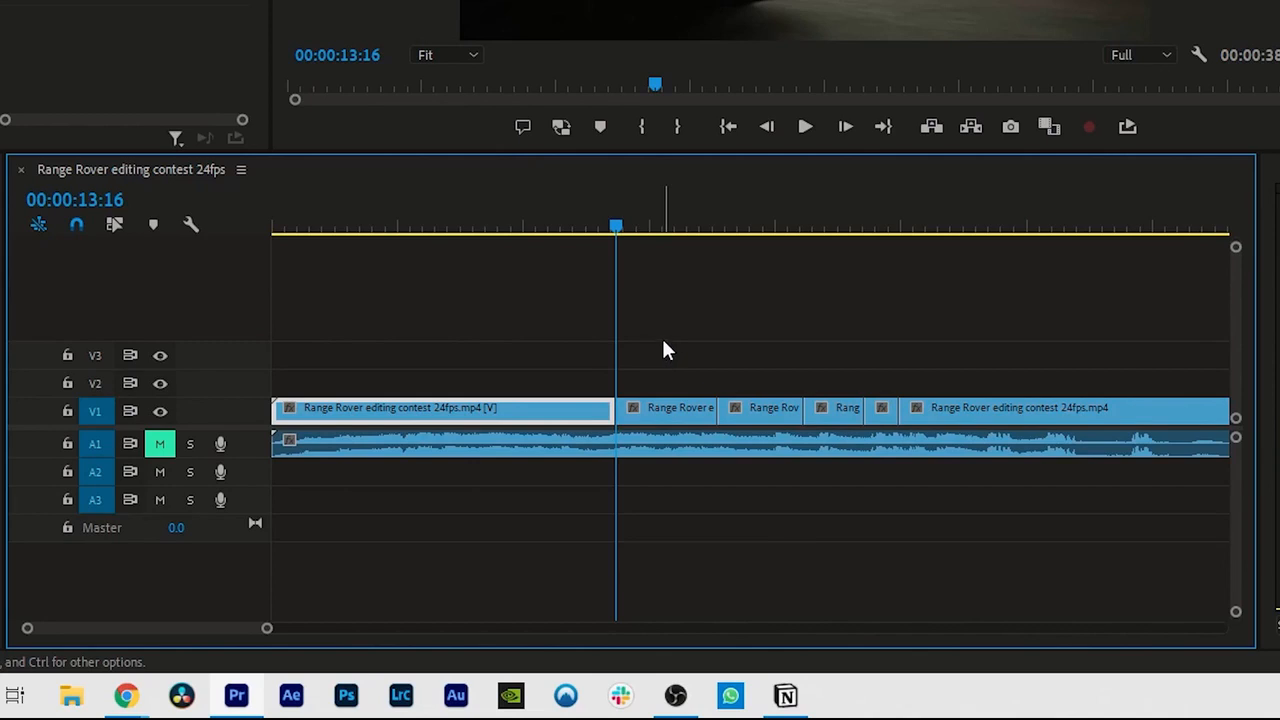
key(c)
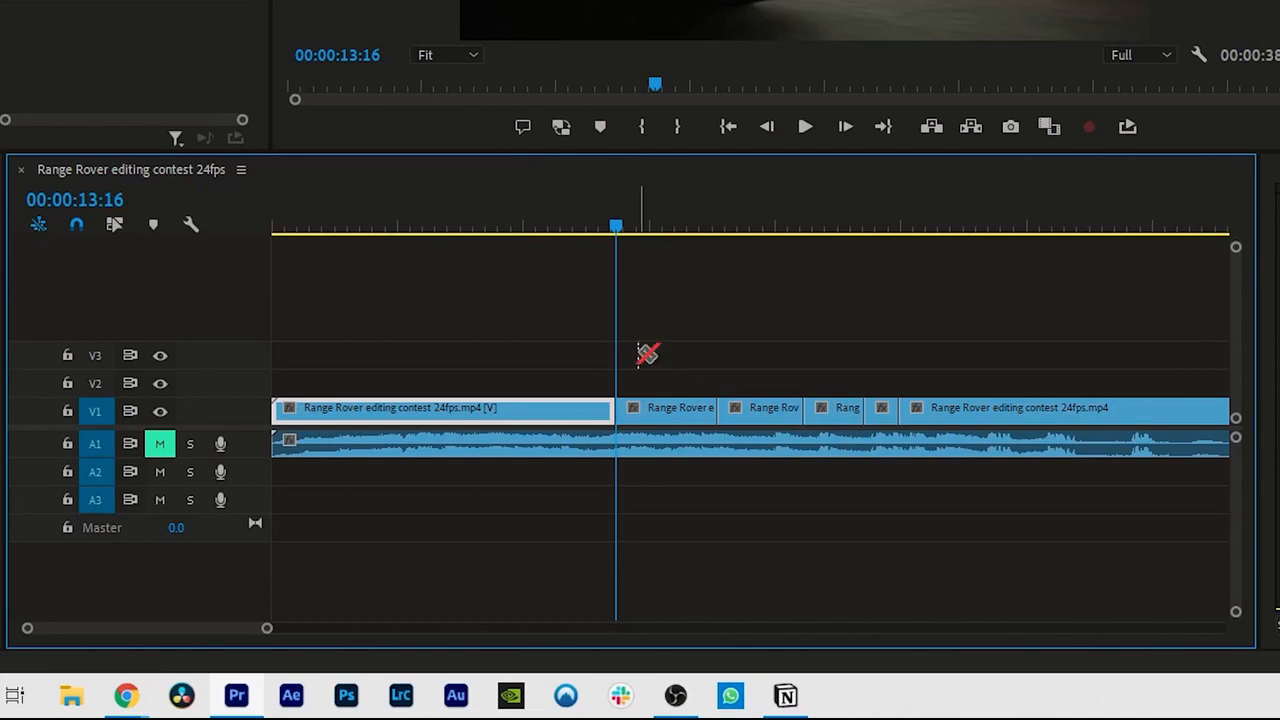
key(v)
key(c)
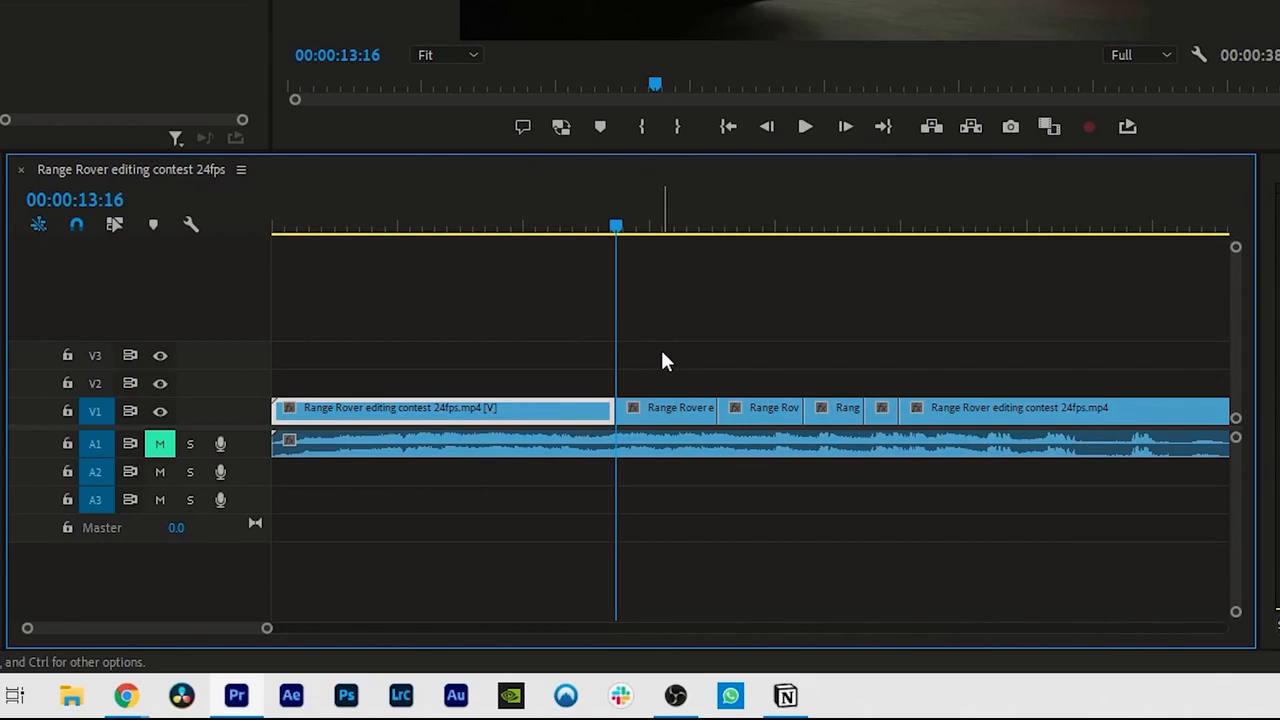
key(c)
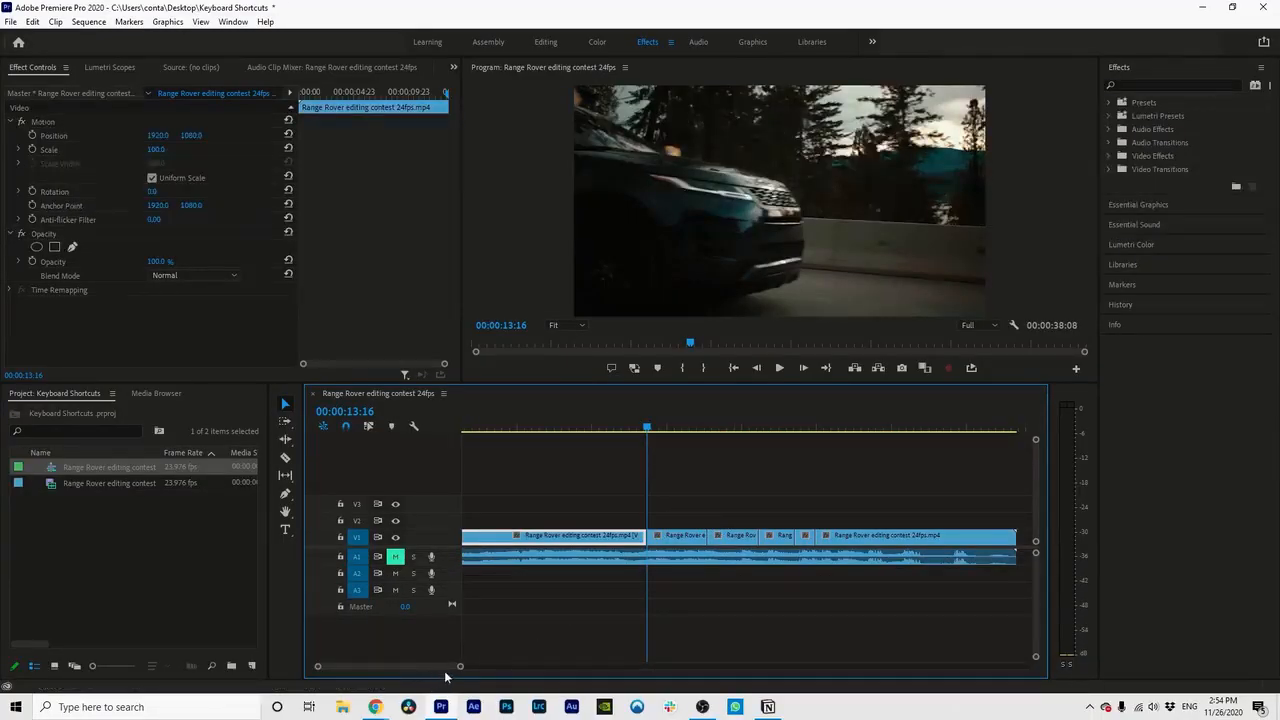
Mark the third V1 clip as the export range with an In point at 00:00:17:17 and an Out point at 00:00:21:03
drag(460, 669, 509, 666)
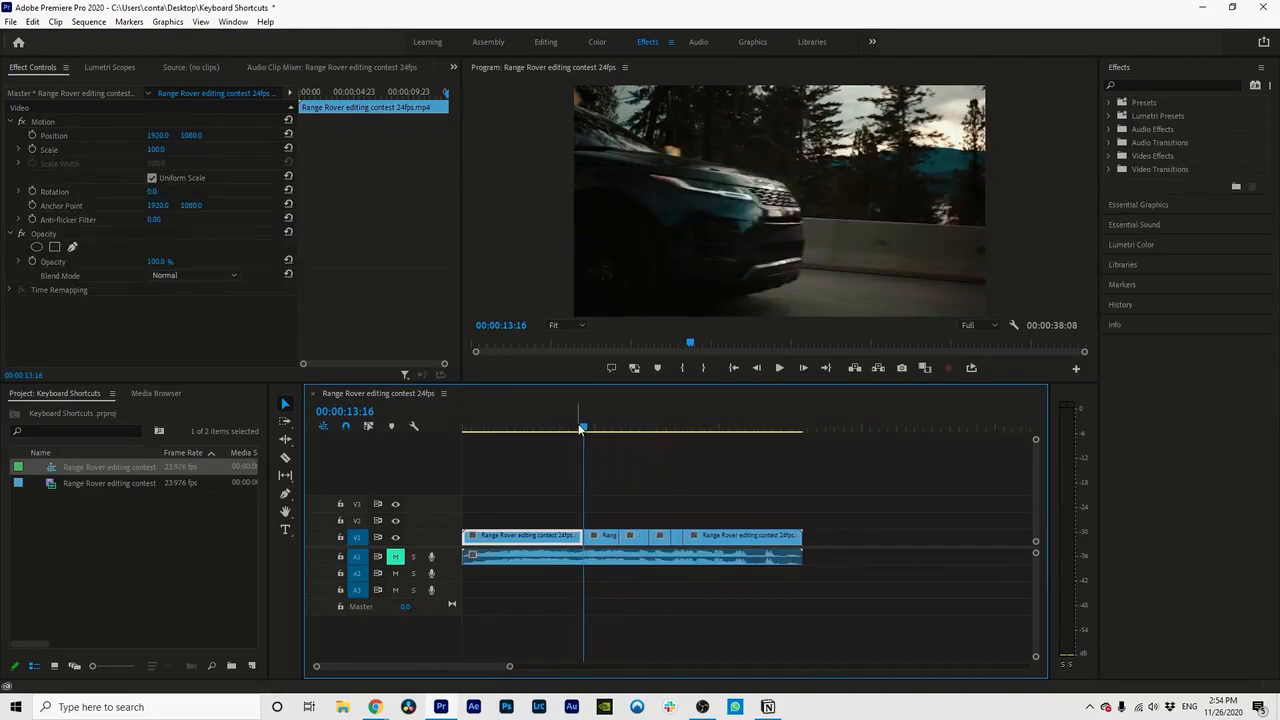
drag(581, 430, 636, 450)
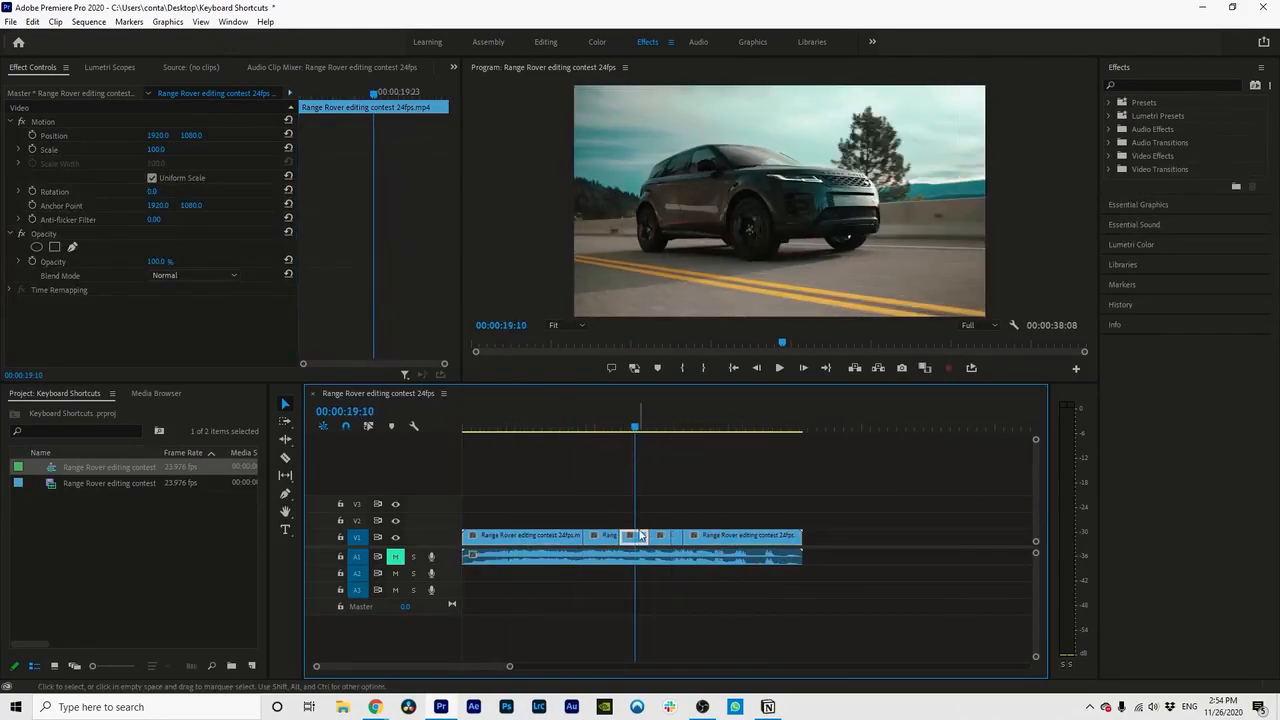
drag(509, 666, 490, 668)
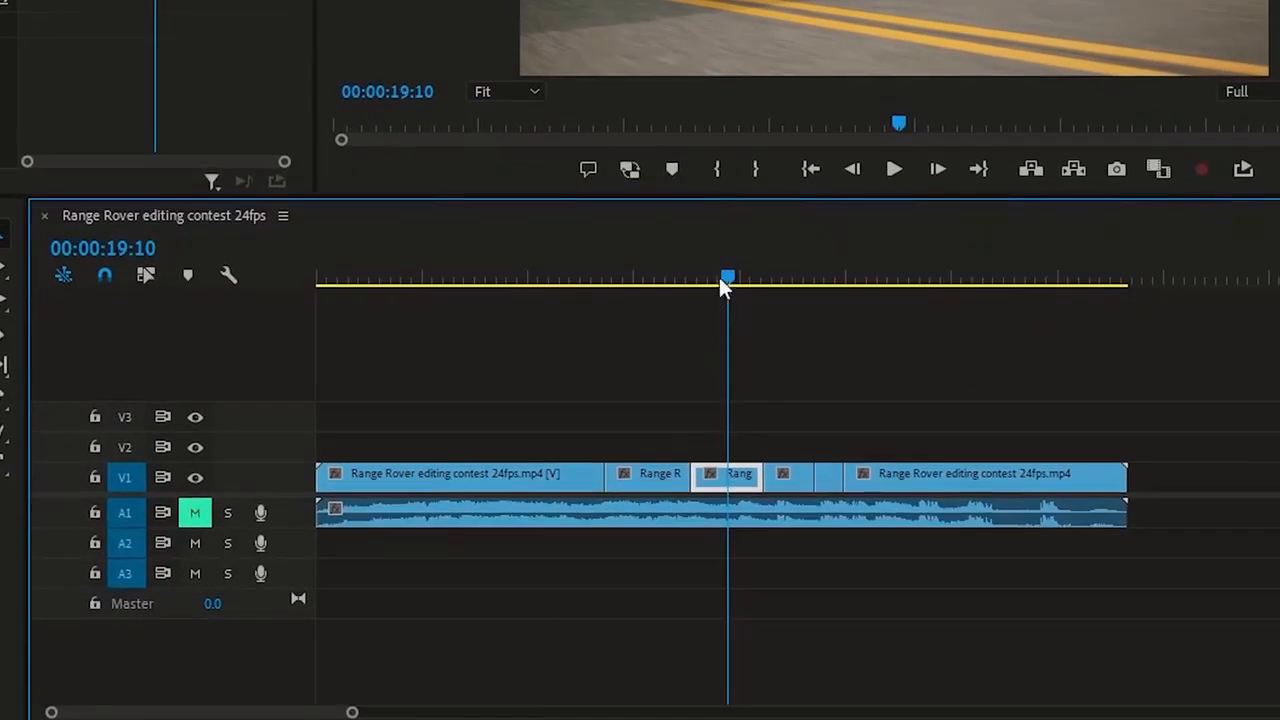
drag(723, 275, 697, 276)
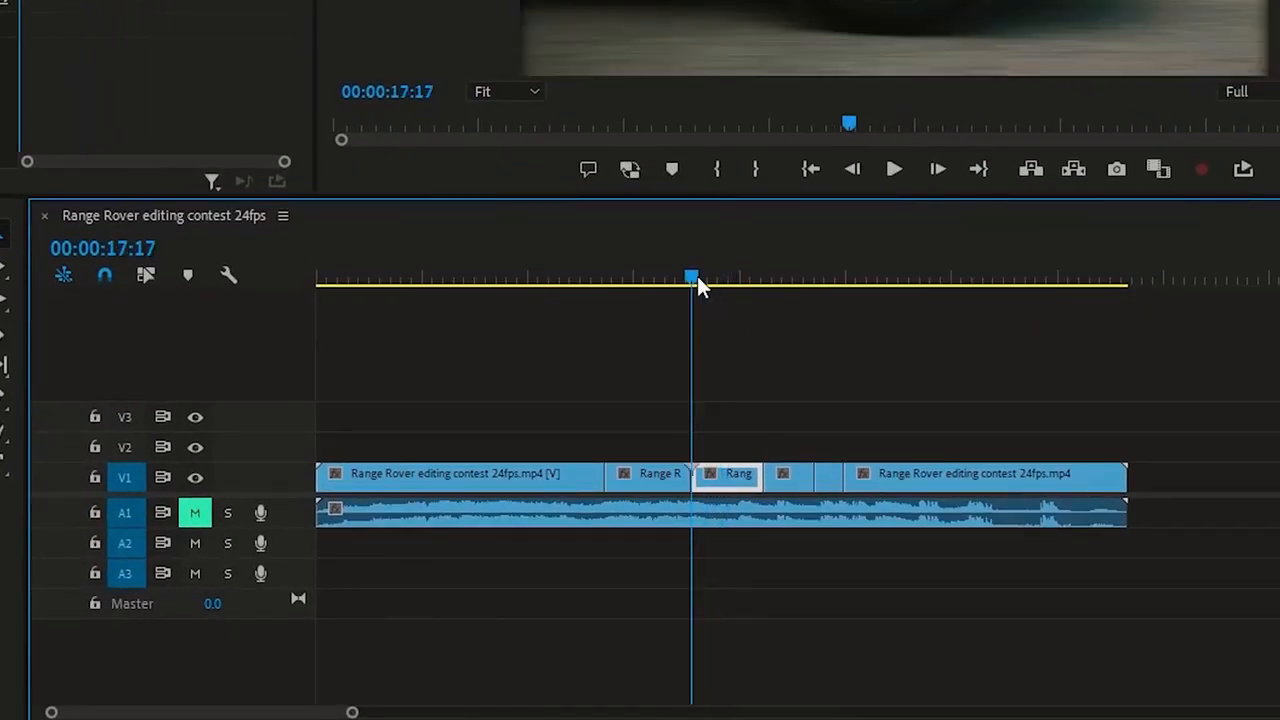
click(728, 481)
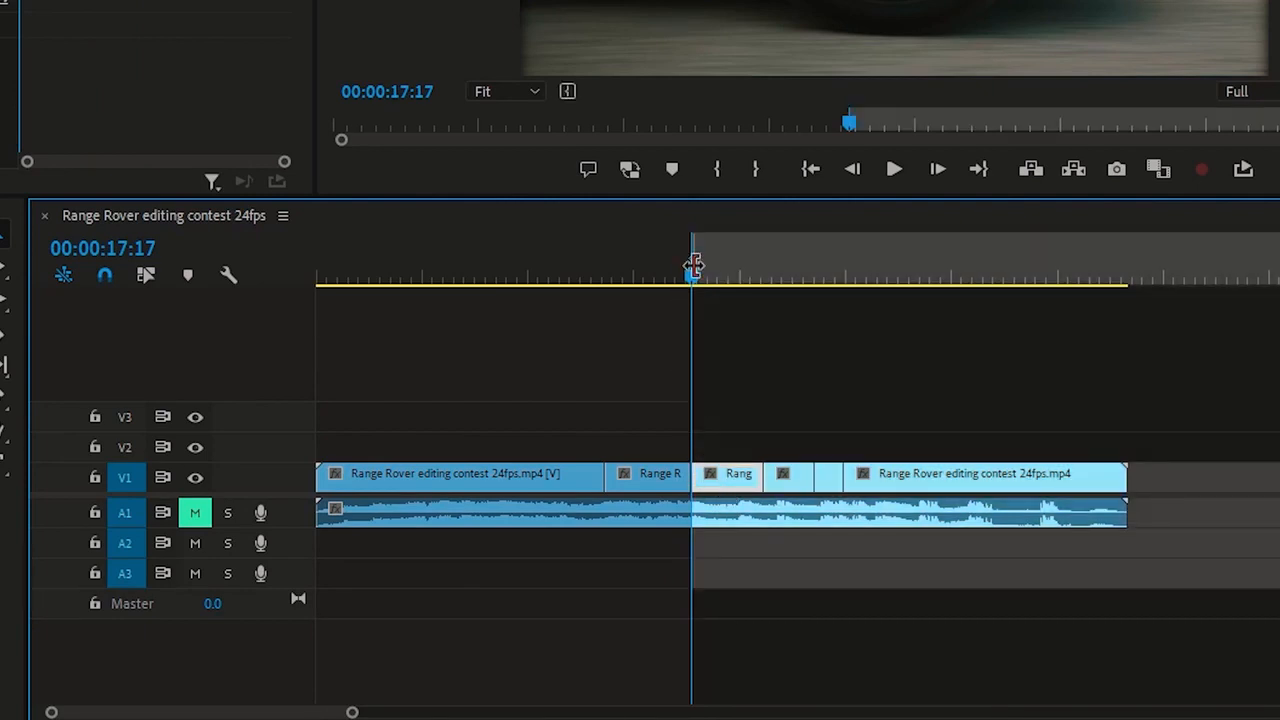
drag(691, 280, 752, 295)
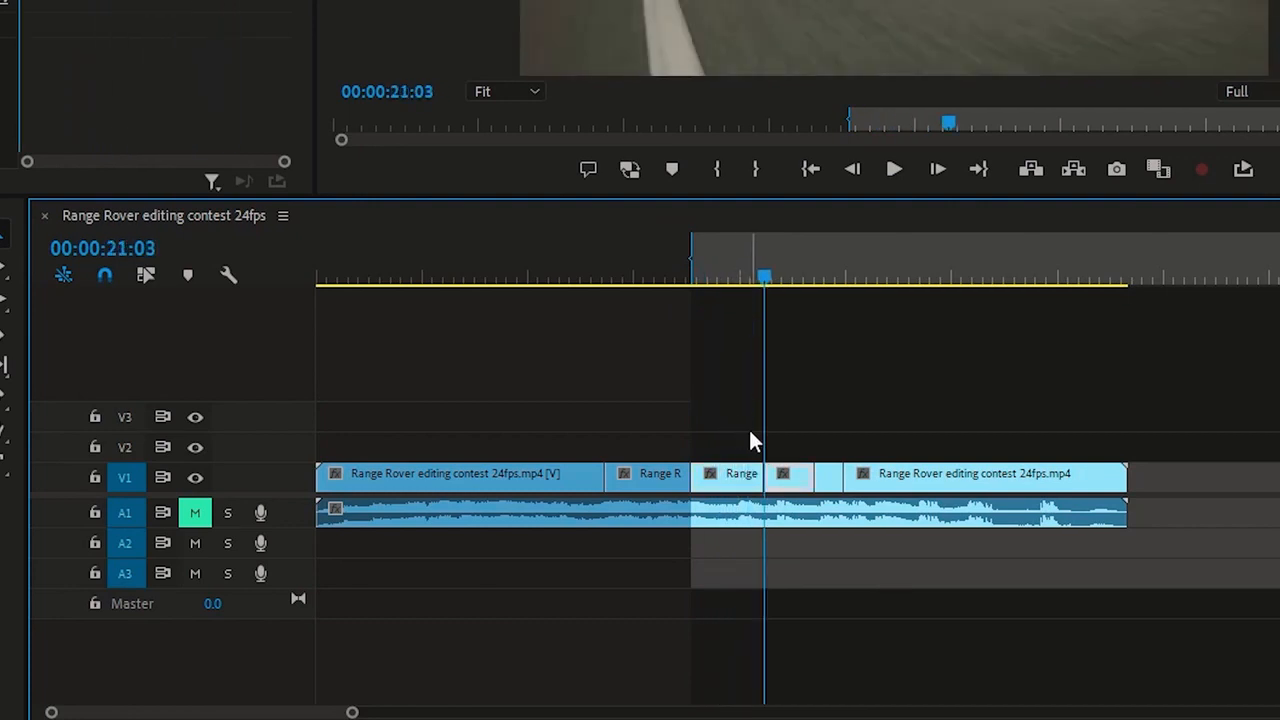
key(o)
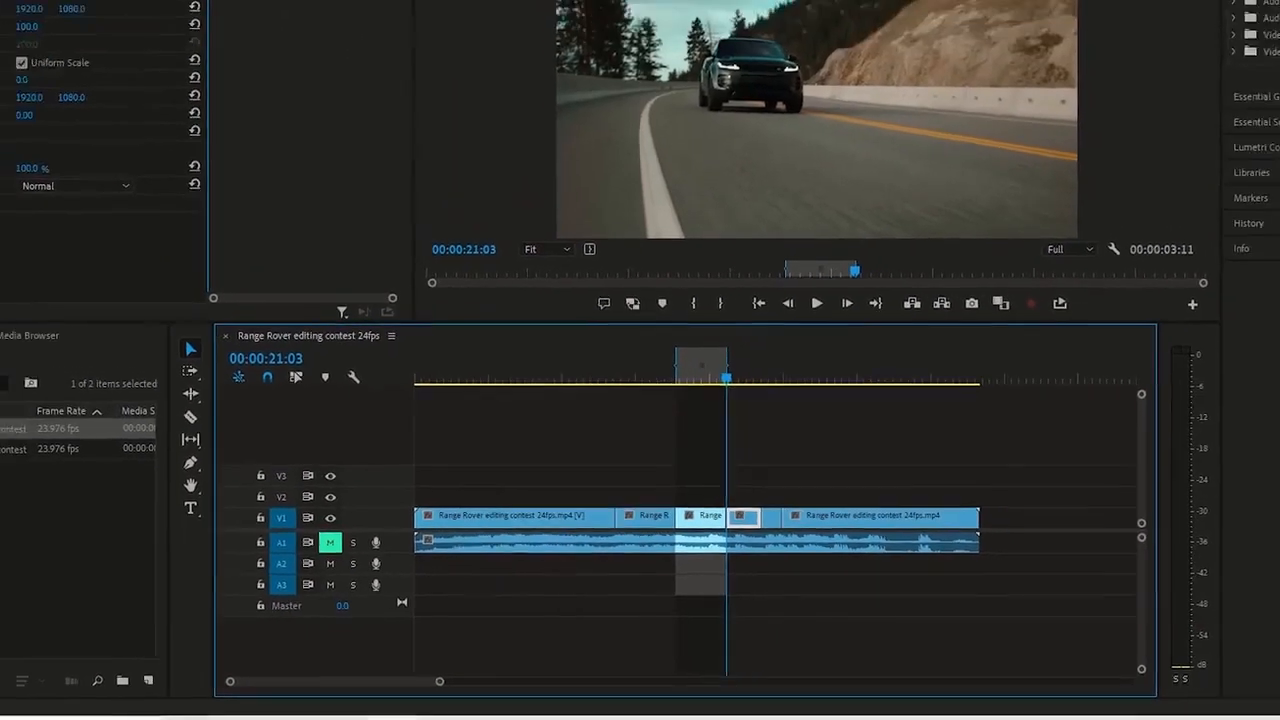
click(10, 22)
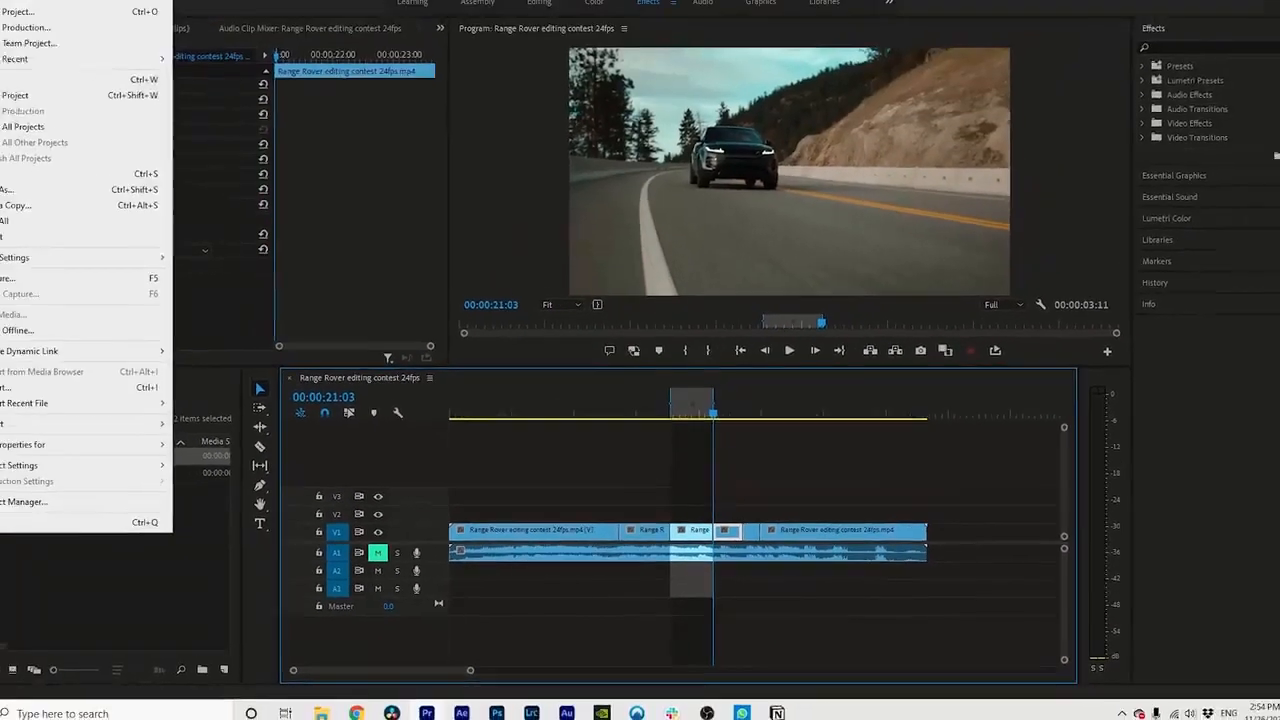
mouse_move(86, 439)
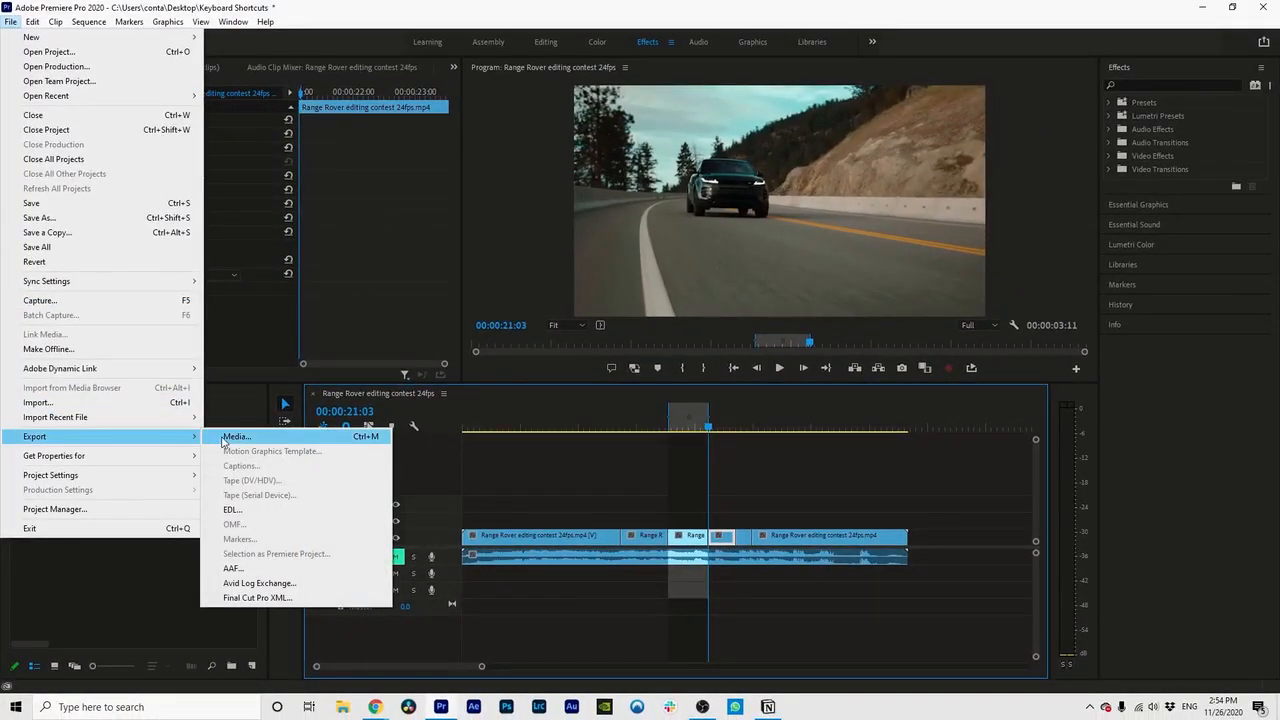
click(513, 465)
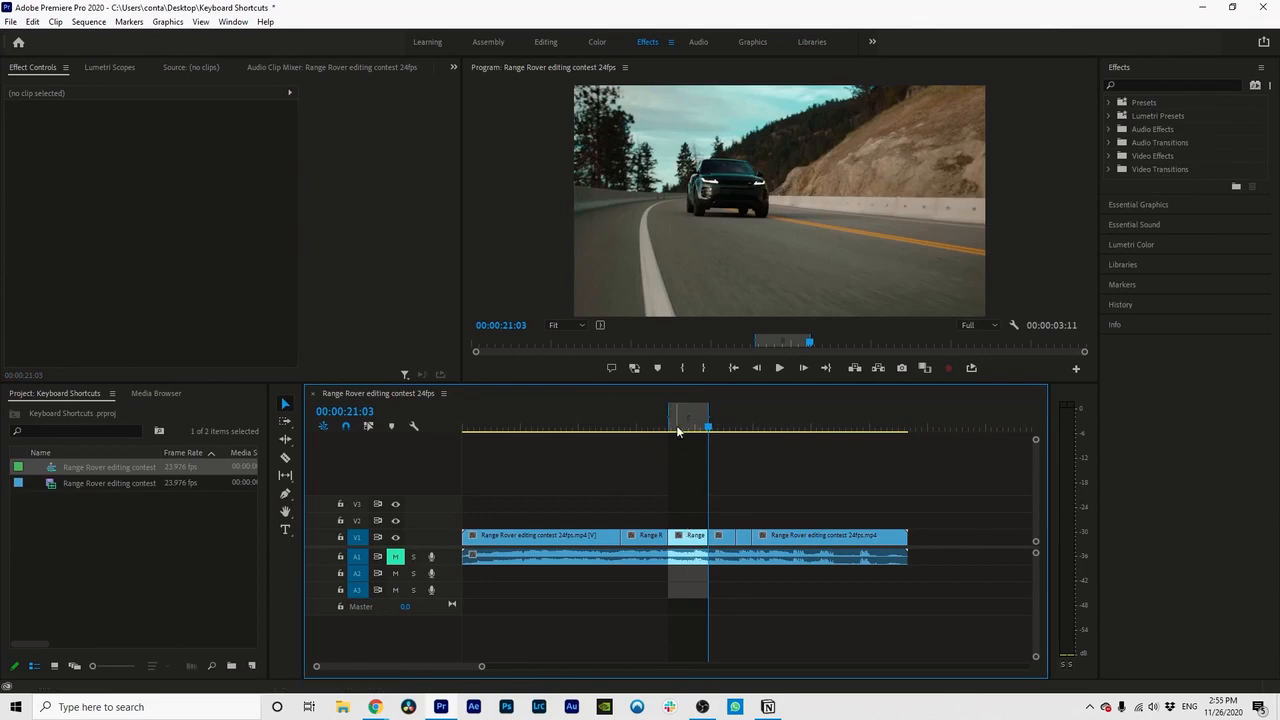
Clear both the In and Out points from the sequence
drag(482, 667, 445, 670)
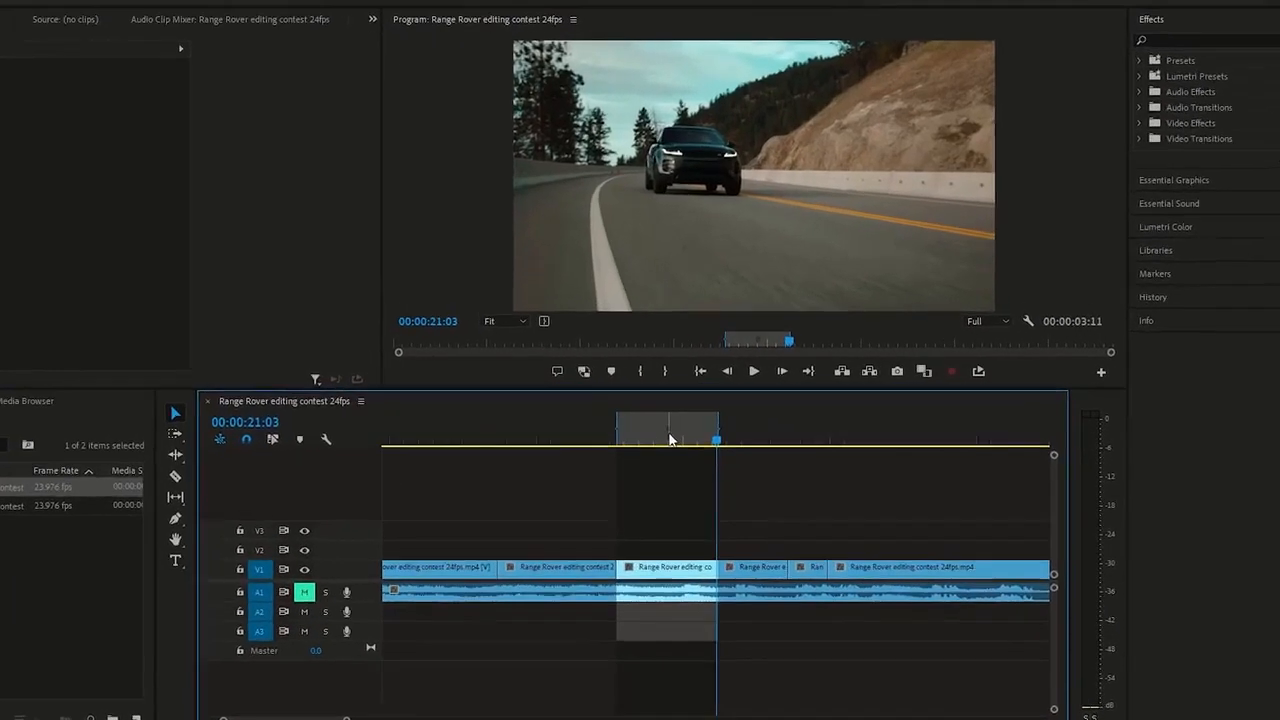
right_click(710, 428)
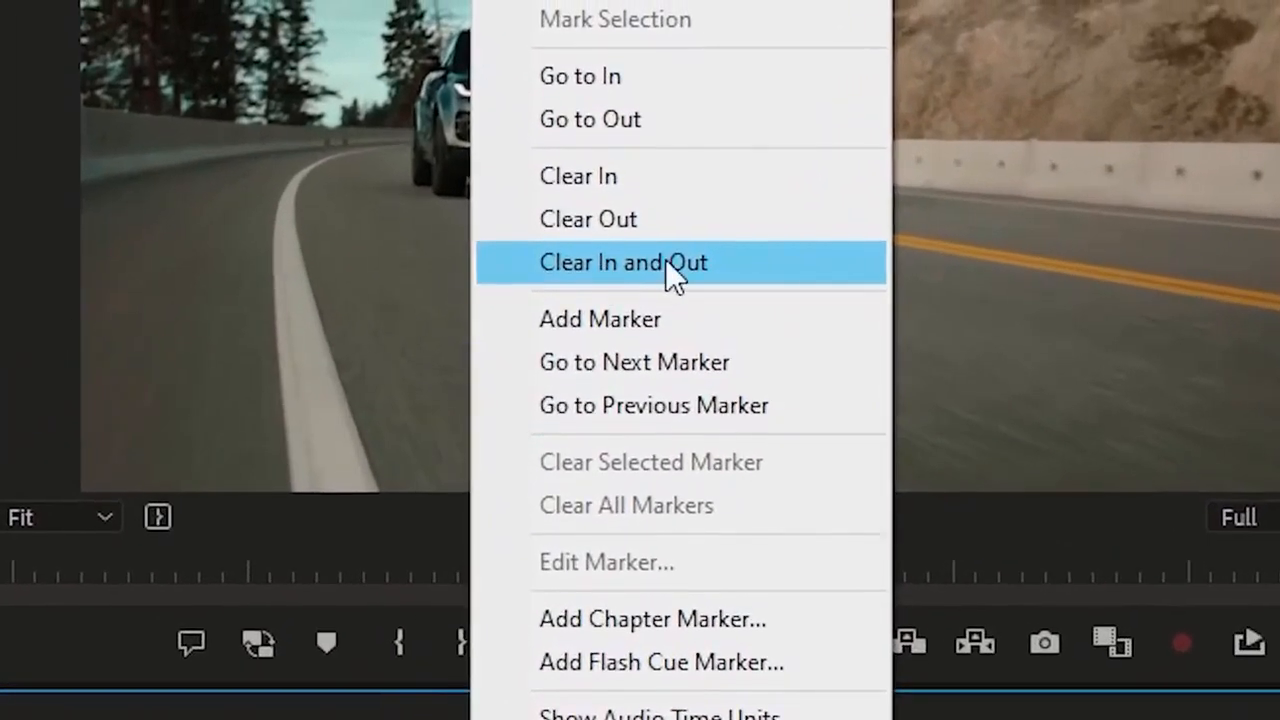
click(665, 262)
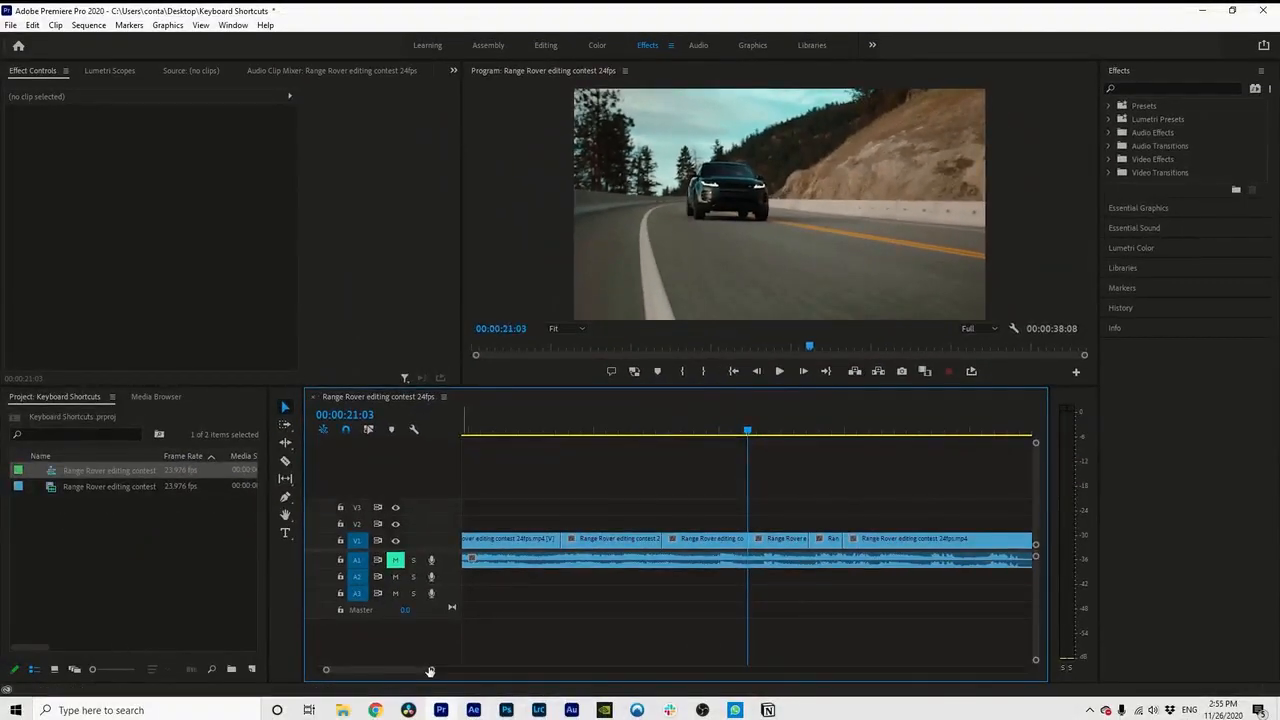
Play the sequence from the third V1 clip across the empty gap that follows it
drag(430, 671, 484, 671)
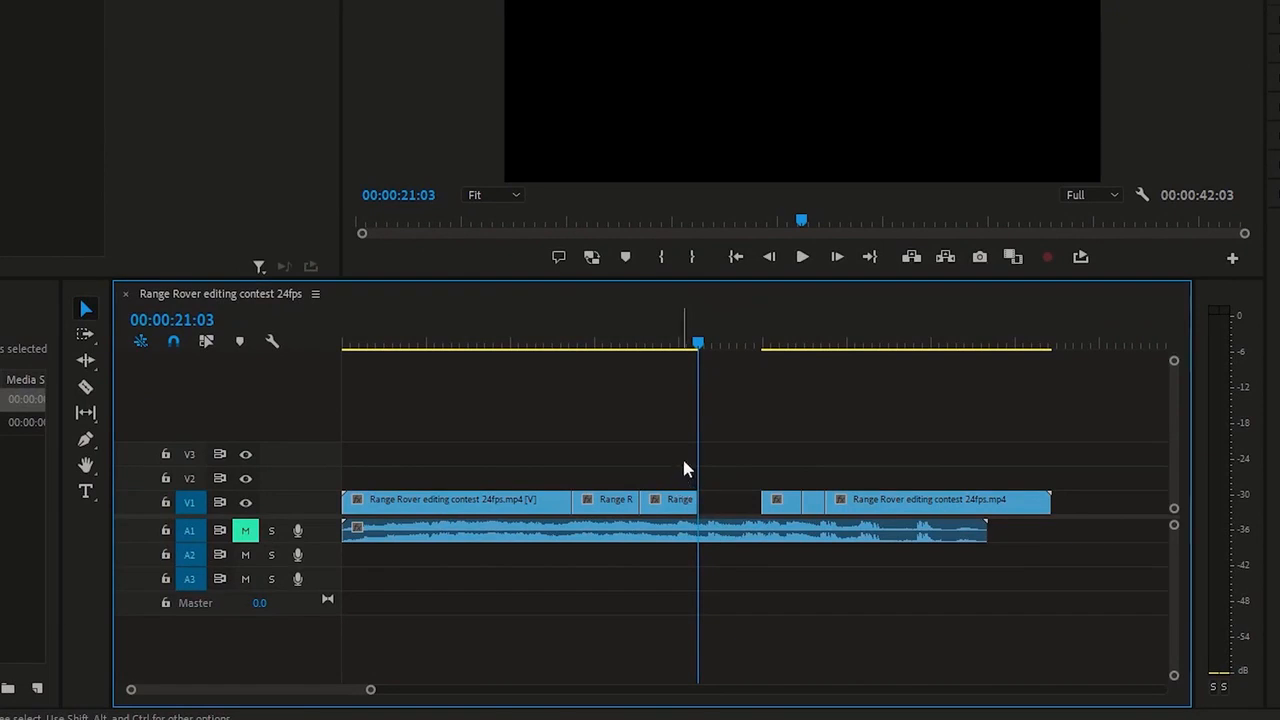
click(668, 343)
click(802, 257)
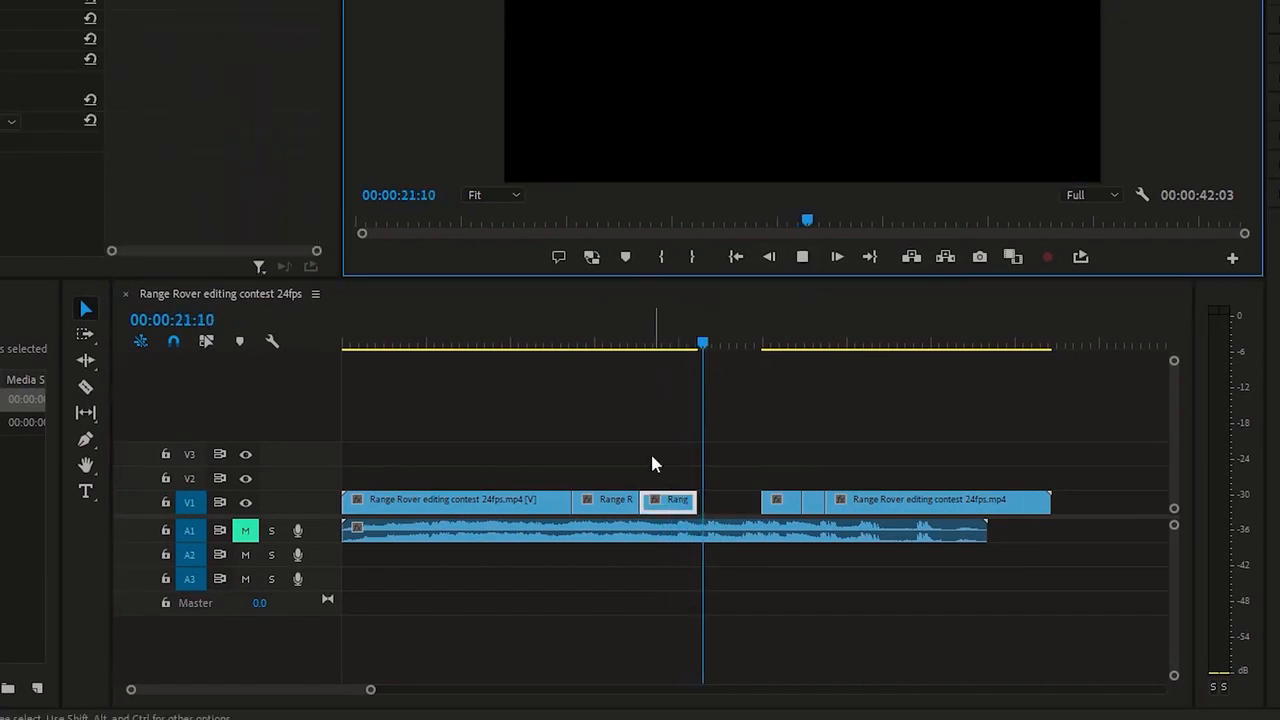
Delete the empty gap between the third and fourth V1 clips to close the space
drag(773, 466, 900, 515)
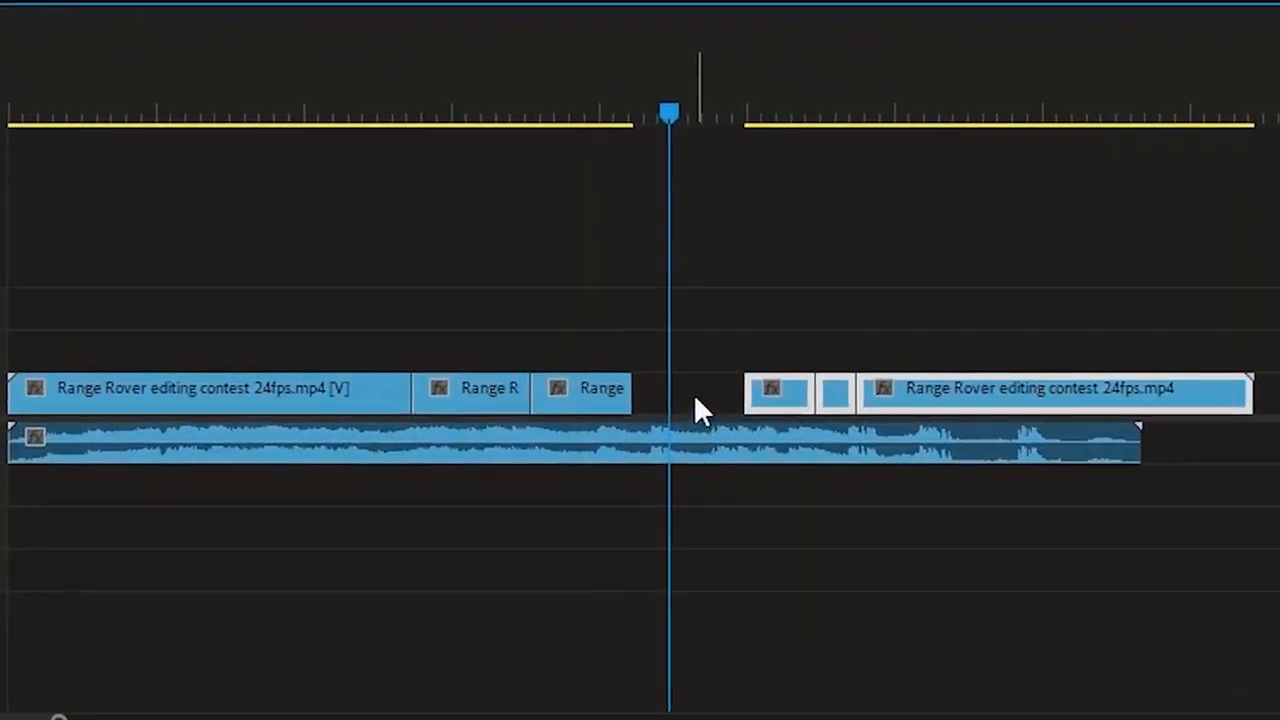
click(705, 438)
click(743, 477)
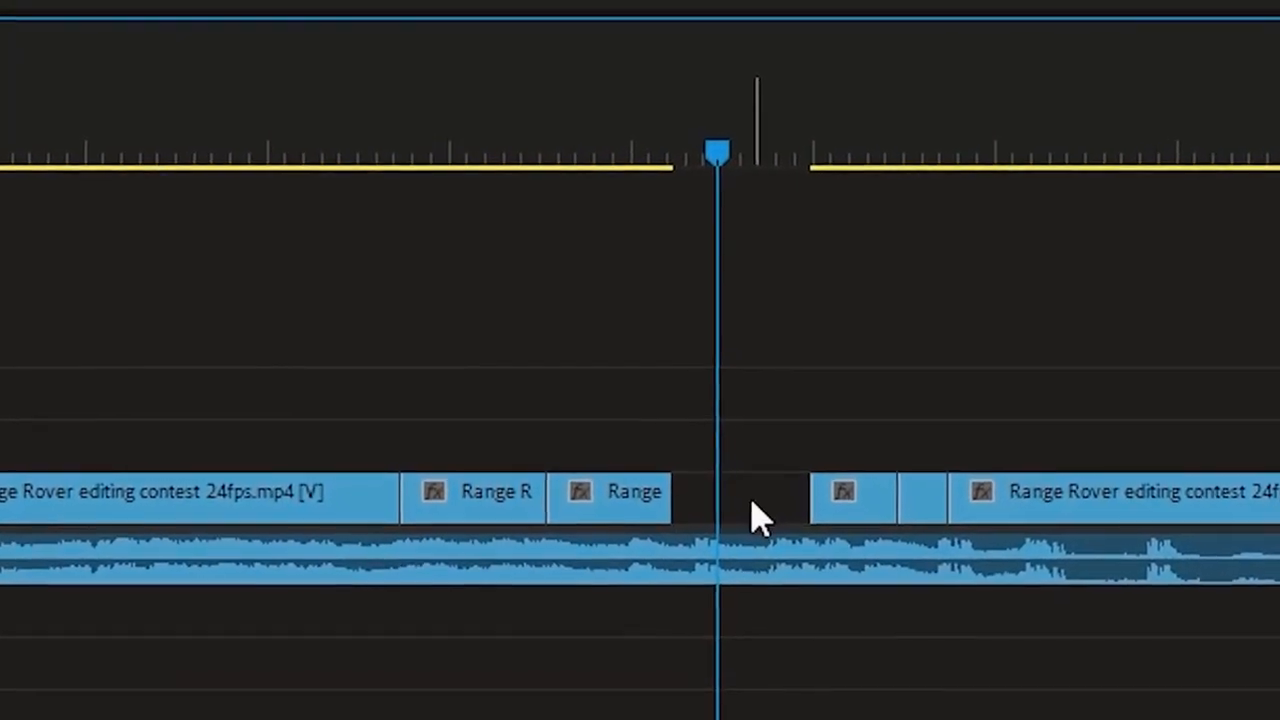
click(702, 477)
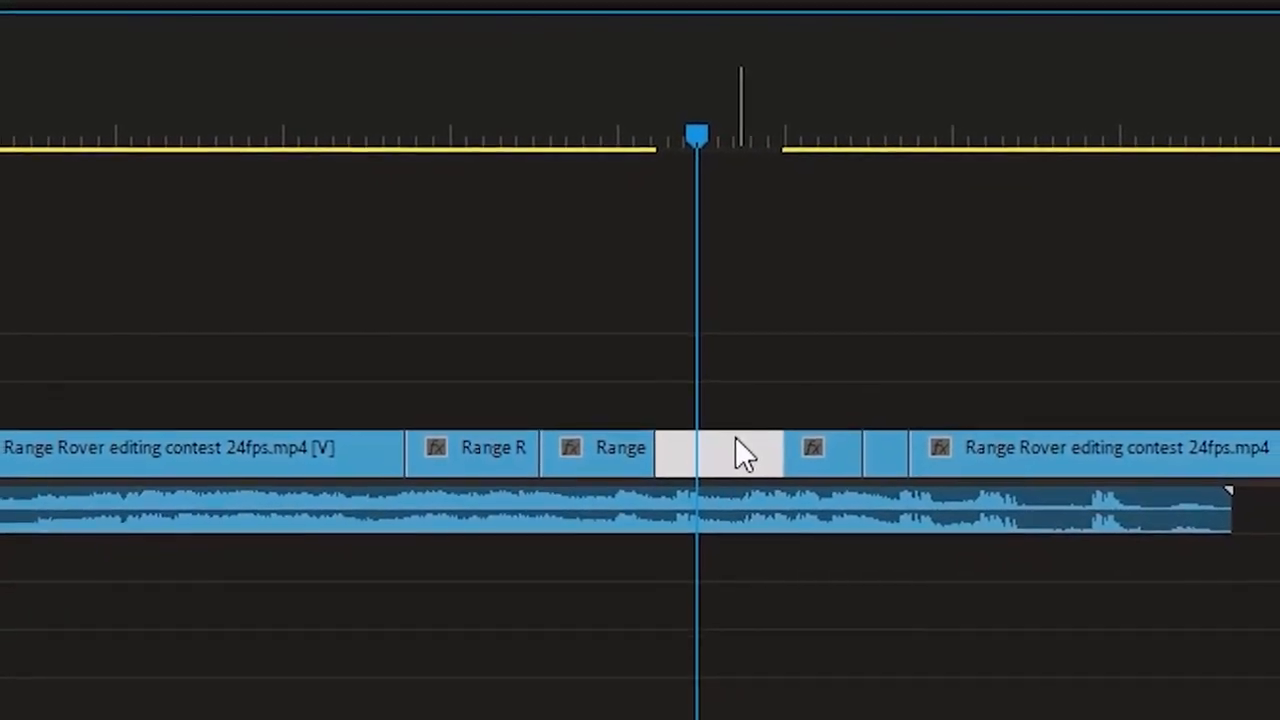
key(Delete)
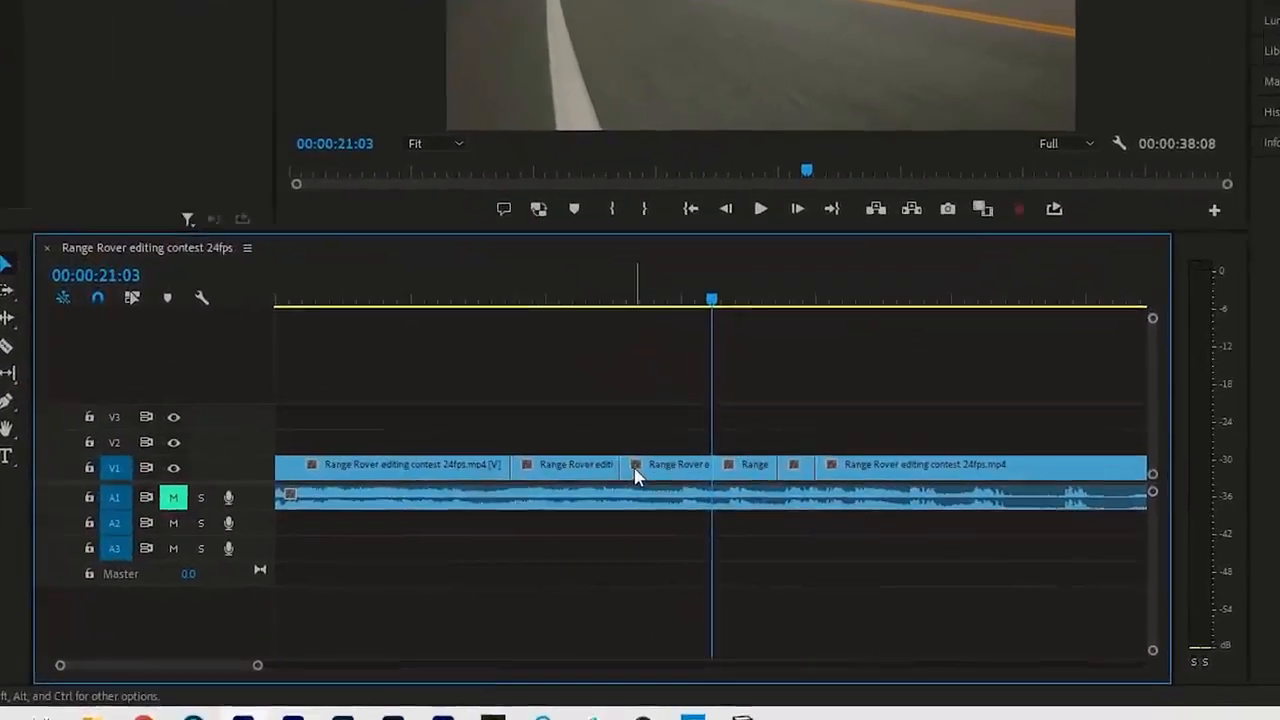
Show the Time Remapping line on the third V1 clip
right_click(695, 534)
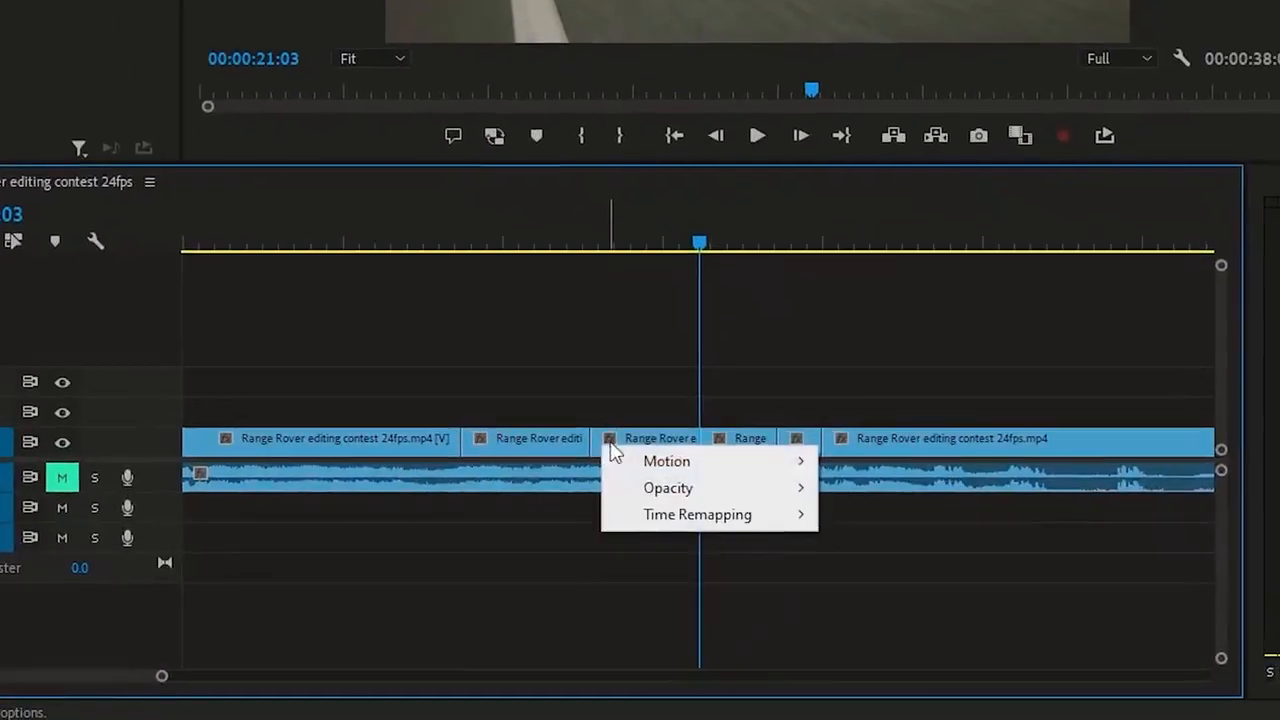
mouse_move(737, 520)
click(862, 512)
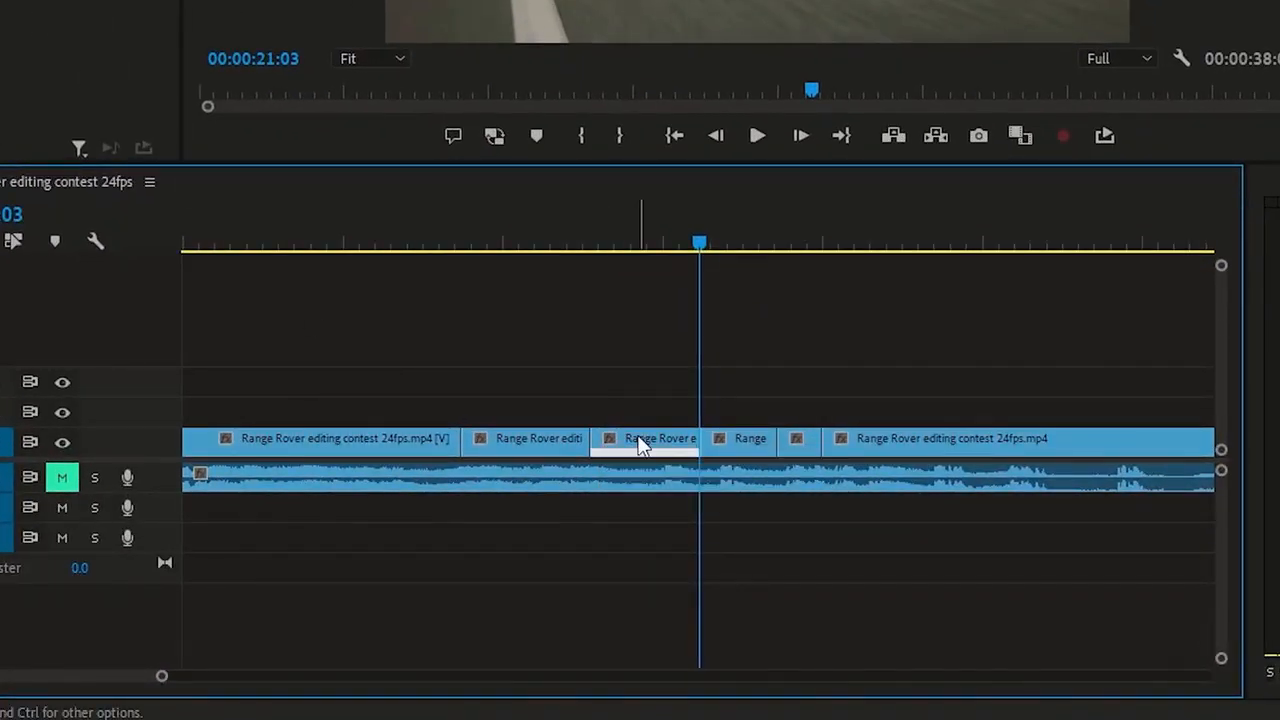
key(ctrl+z)
key(ctrl+z)
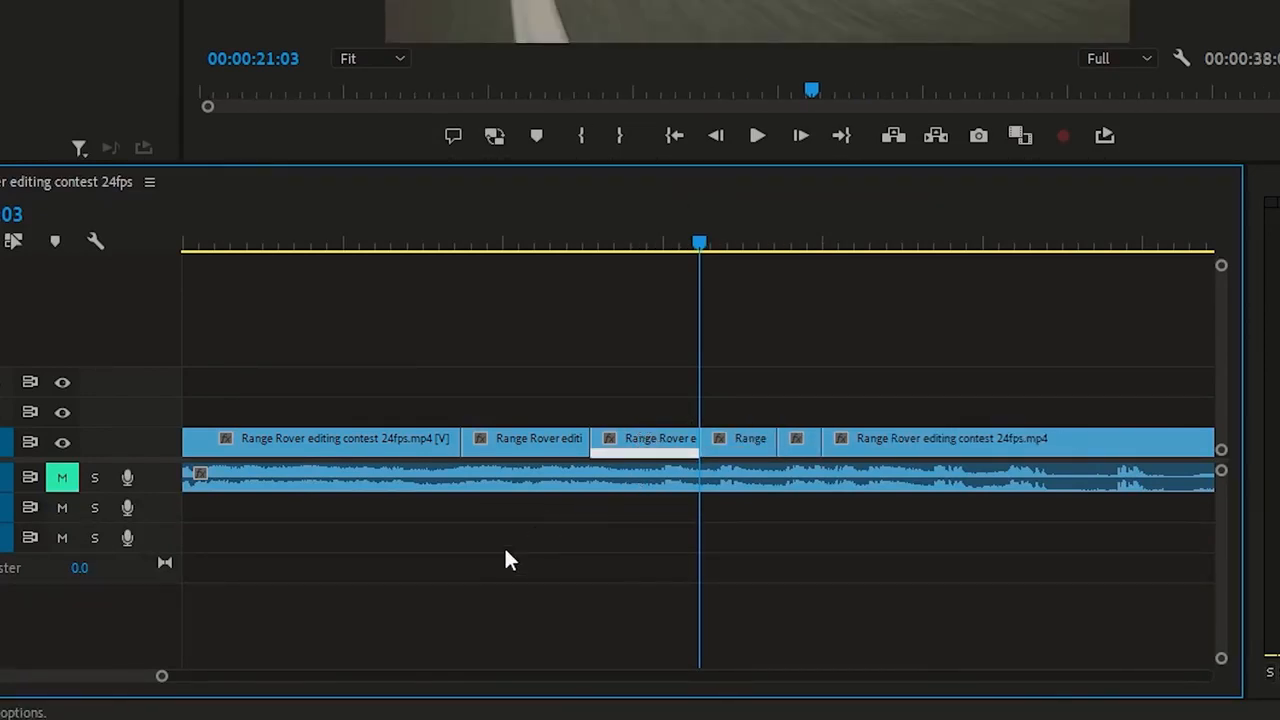
Set the second V1 clip's speed to 50% in the Speed/Duration settings
scroll(502, 550, down, 2)
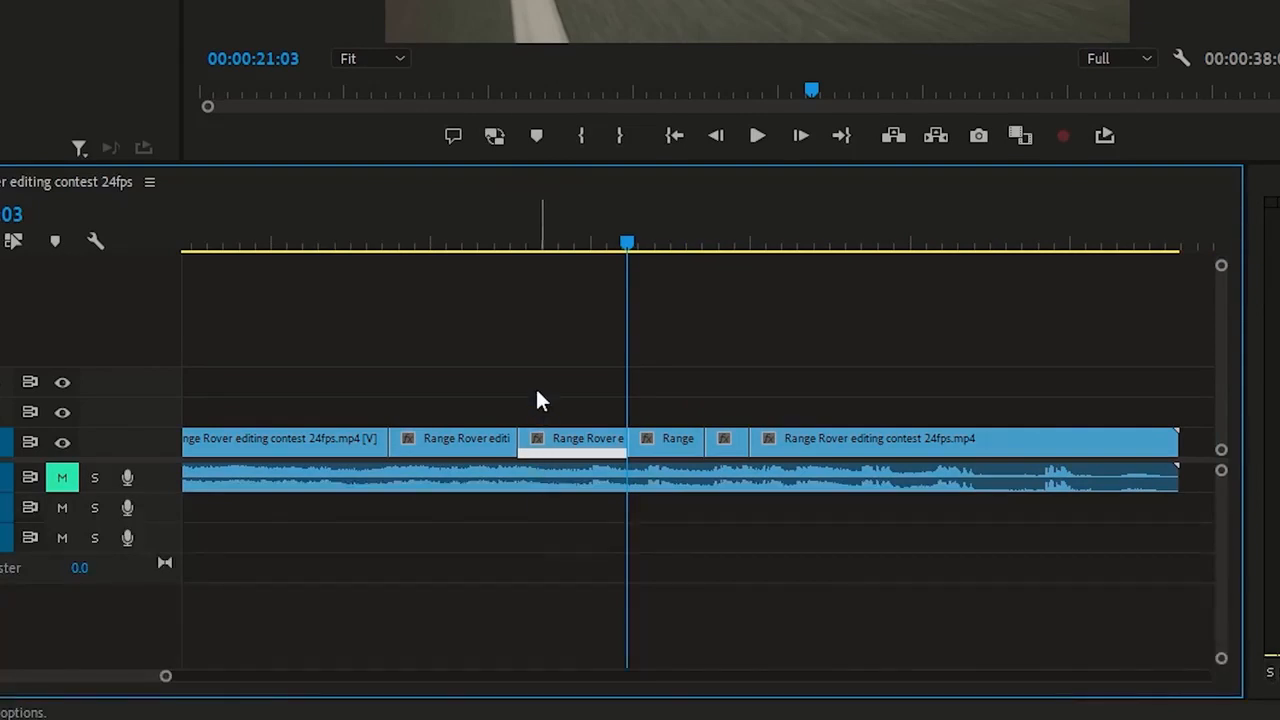
click(478, 441)
scroll(478, 420, up, 1)
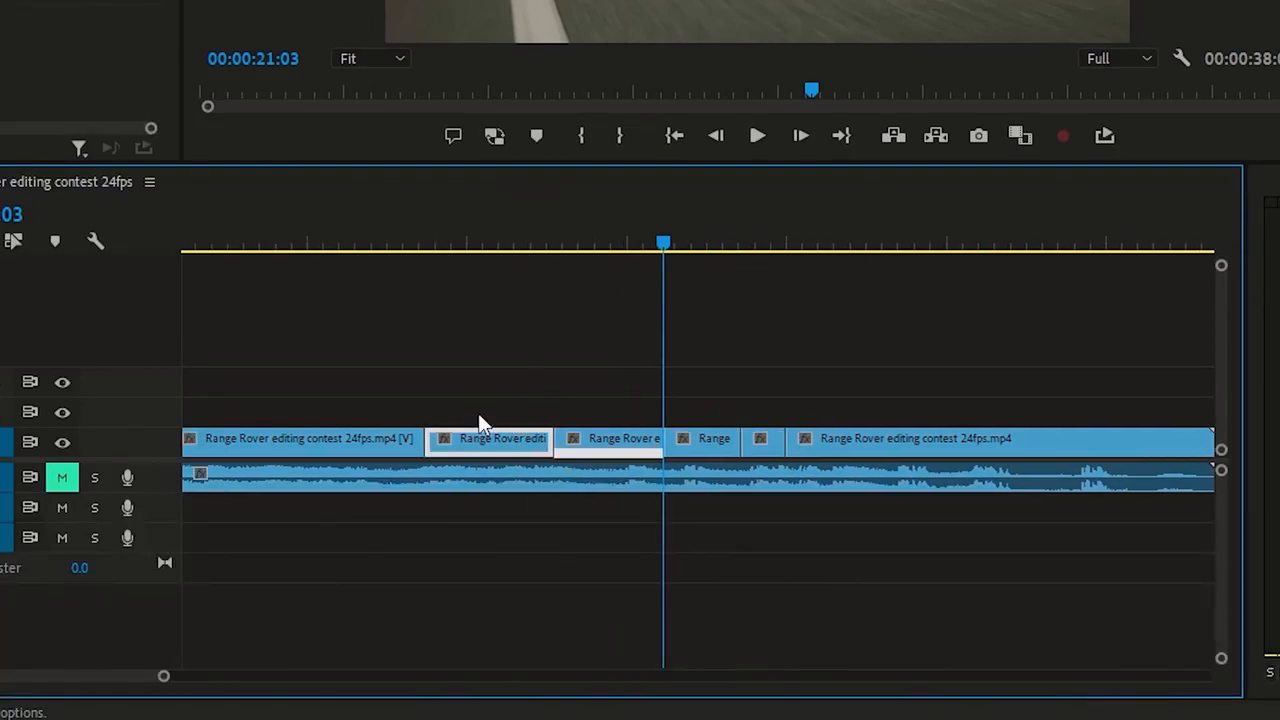
key(ctrl+r)
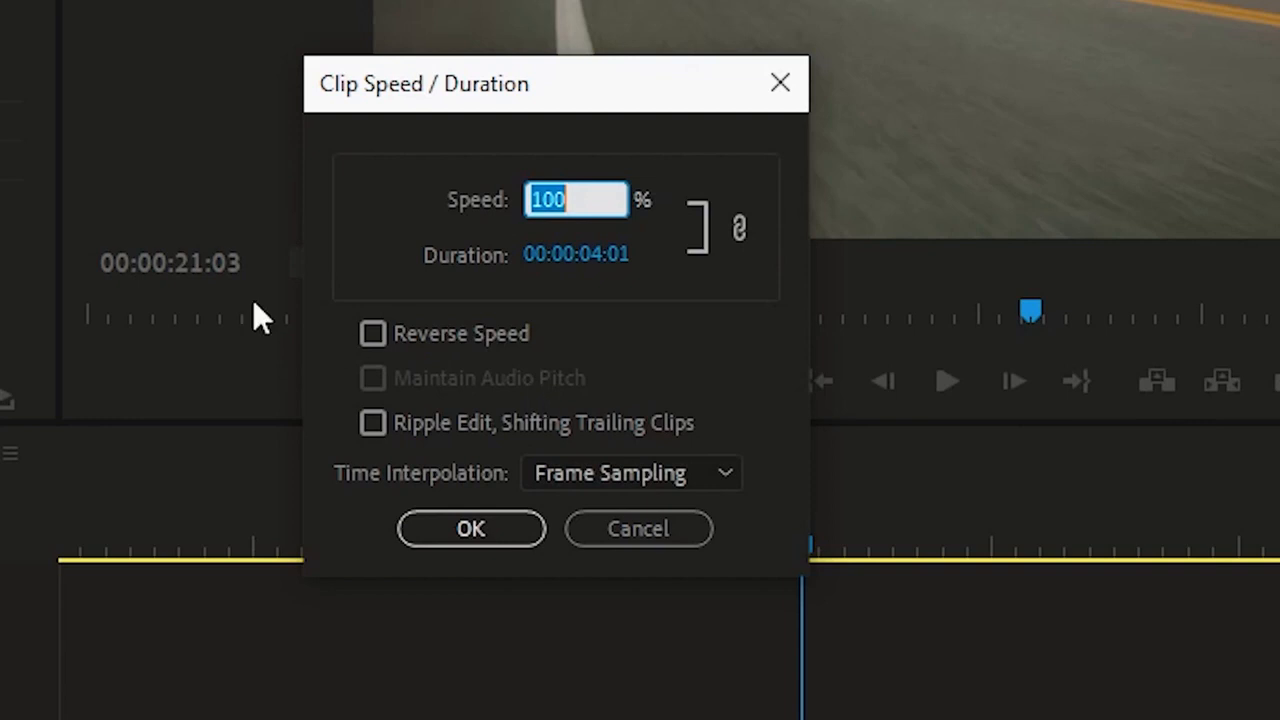
double_click(606, 204)
text(50)
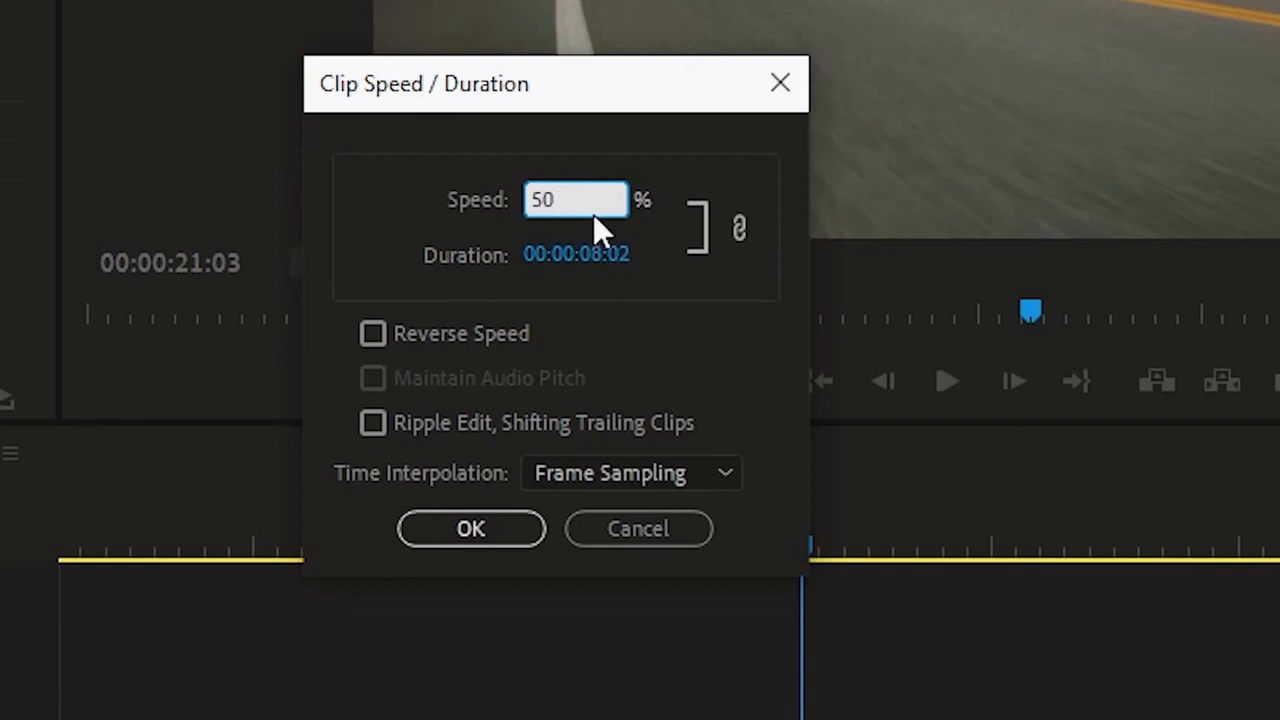
Change the second V1 clip's speed to 300% and enable Reverse Speed
double_click(571, 195)
text(300)
click(370, 334)
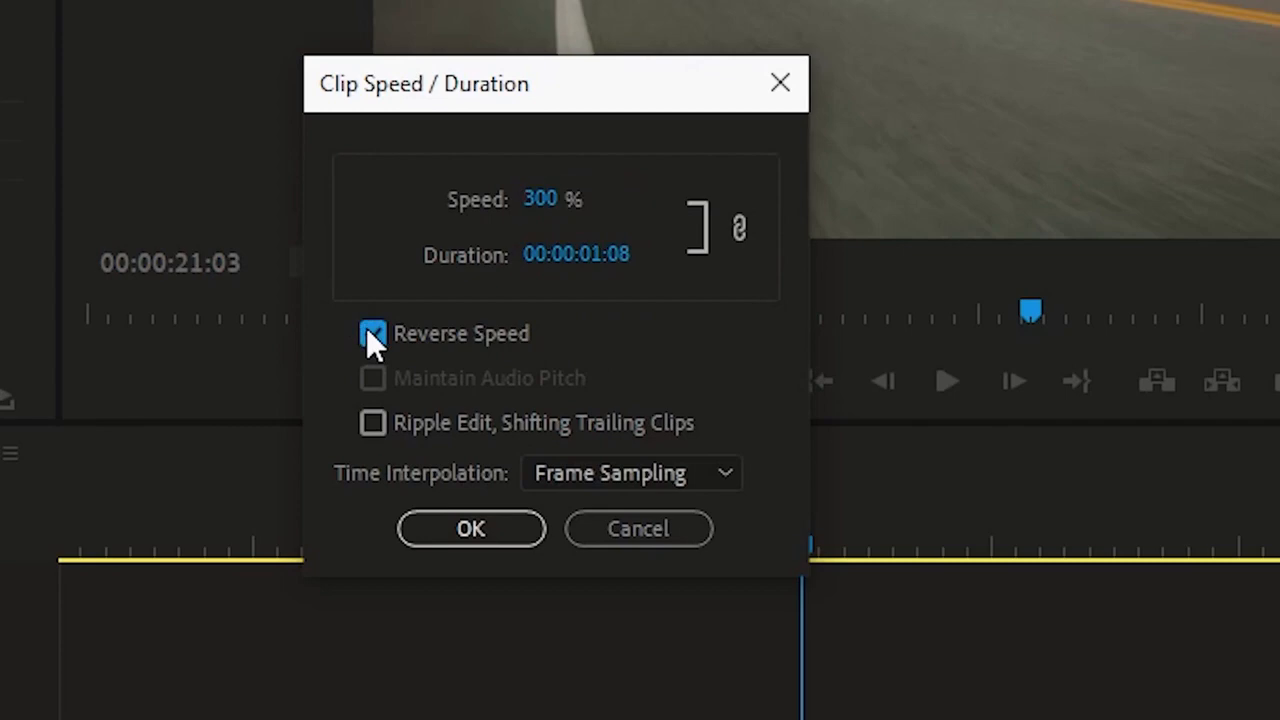
click(466, 531)
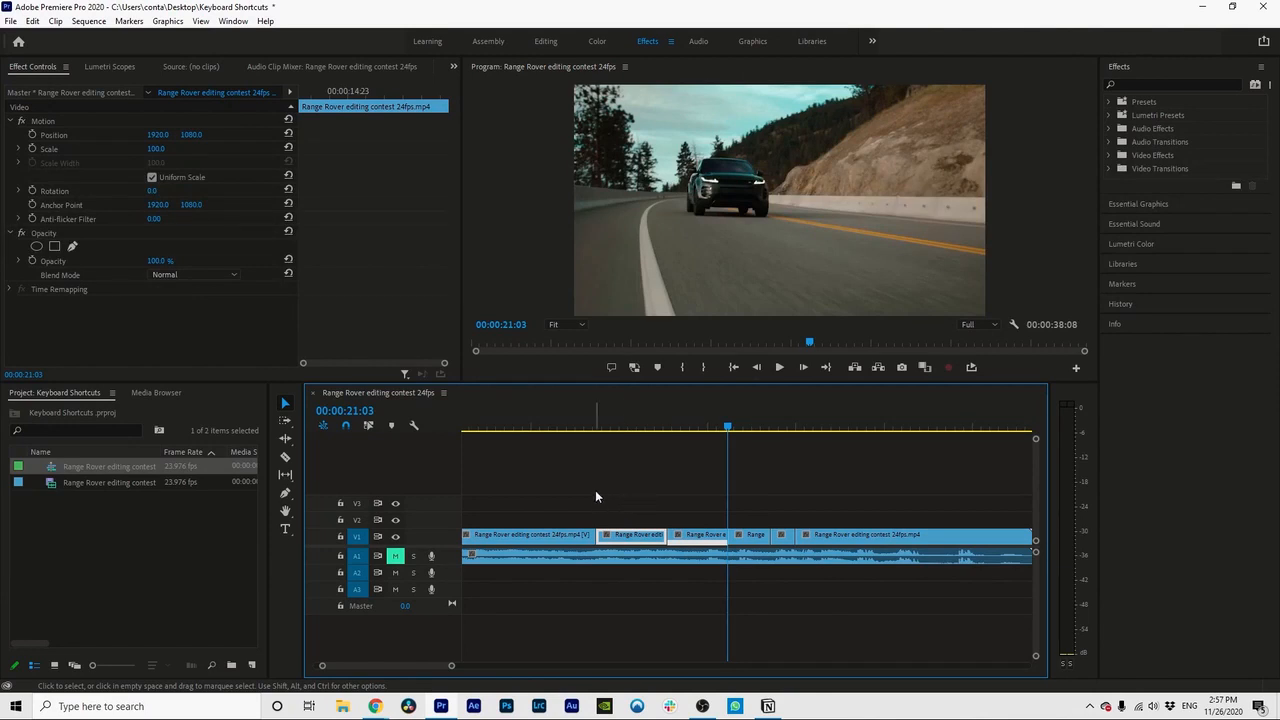
Try moving the third V1 clip over its neighbour and duplicating it onto V2 and V3
scroll(521, 527, down, 2)
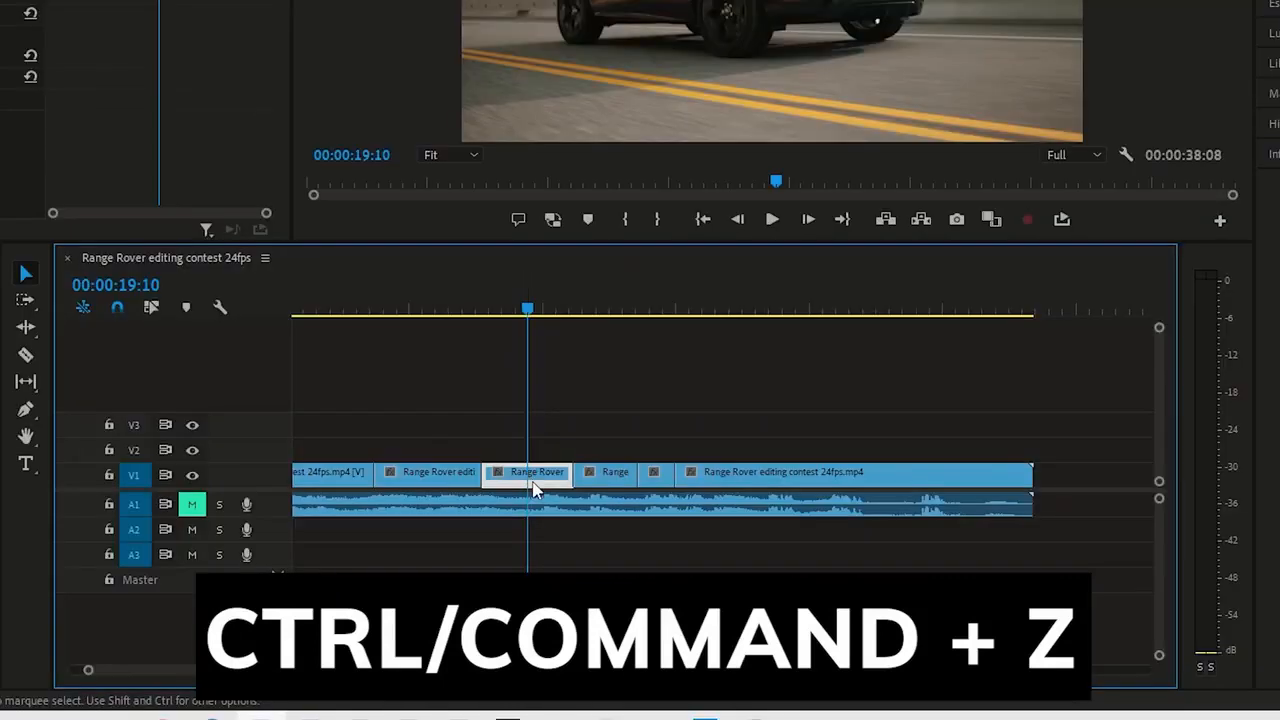
mouse_move(562, 482)
mouse_down()
mouse_move(590, 460)
mouse_move(572, 466)
mouse_up()
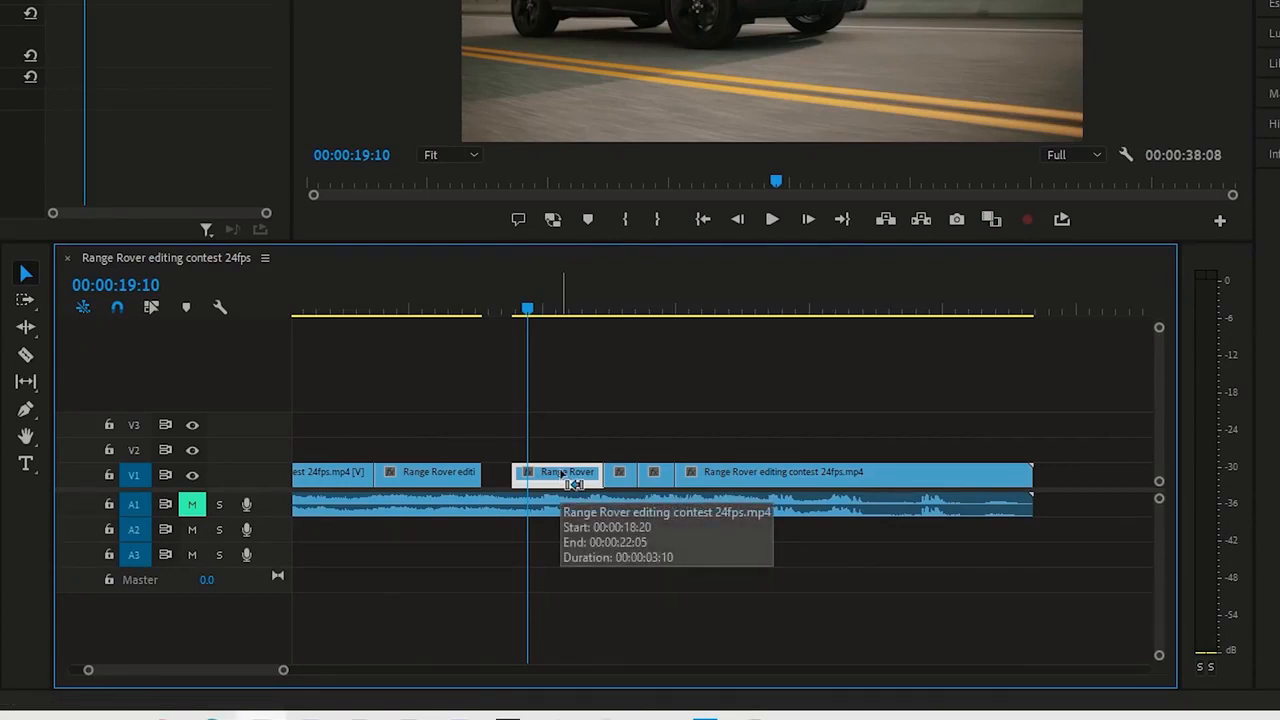
drag(575, 484, 545, 484)
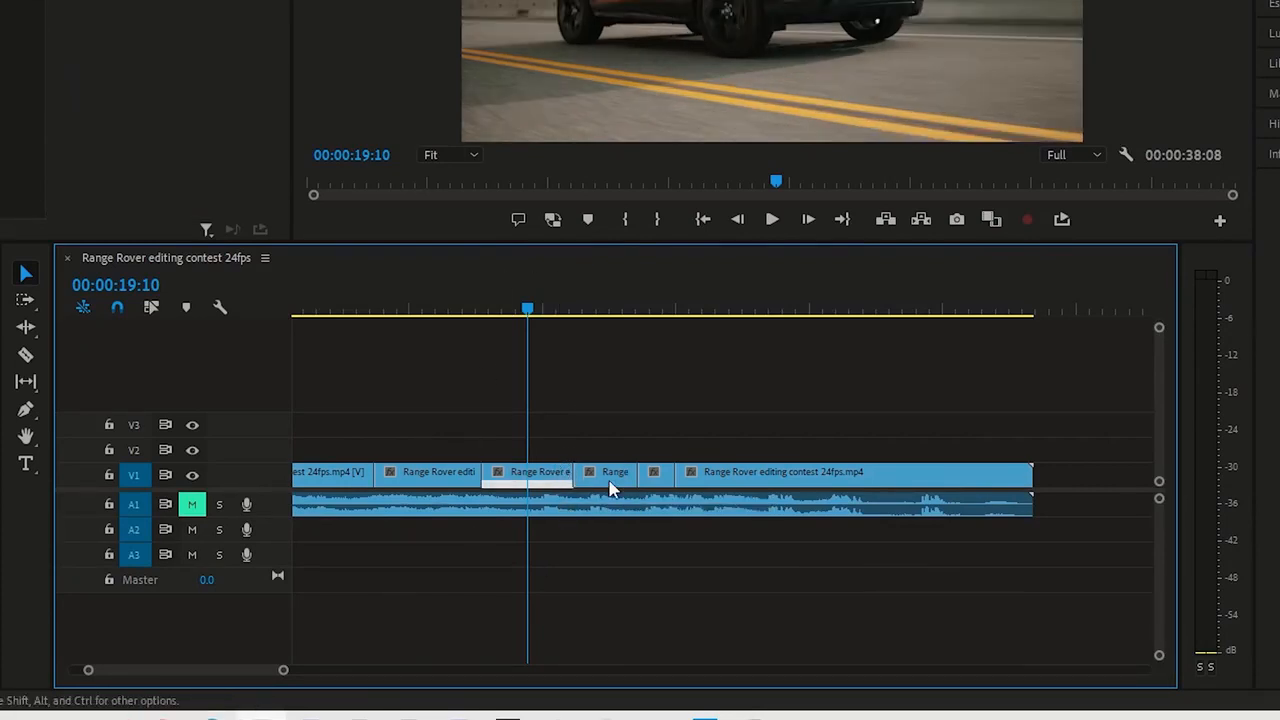
mouse_move(540, 478)
mouse_down()
mouse_move(565, 443)
mouse_move(576, 470)
mouse_move(582, 449)
mouse_move(536, 459)
mouse_move(589, 460)
mouse_move(526, 484)
mouse_up()
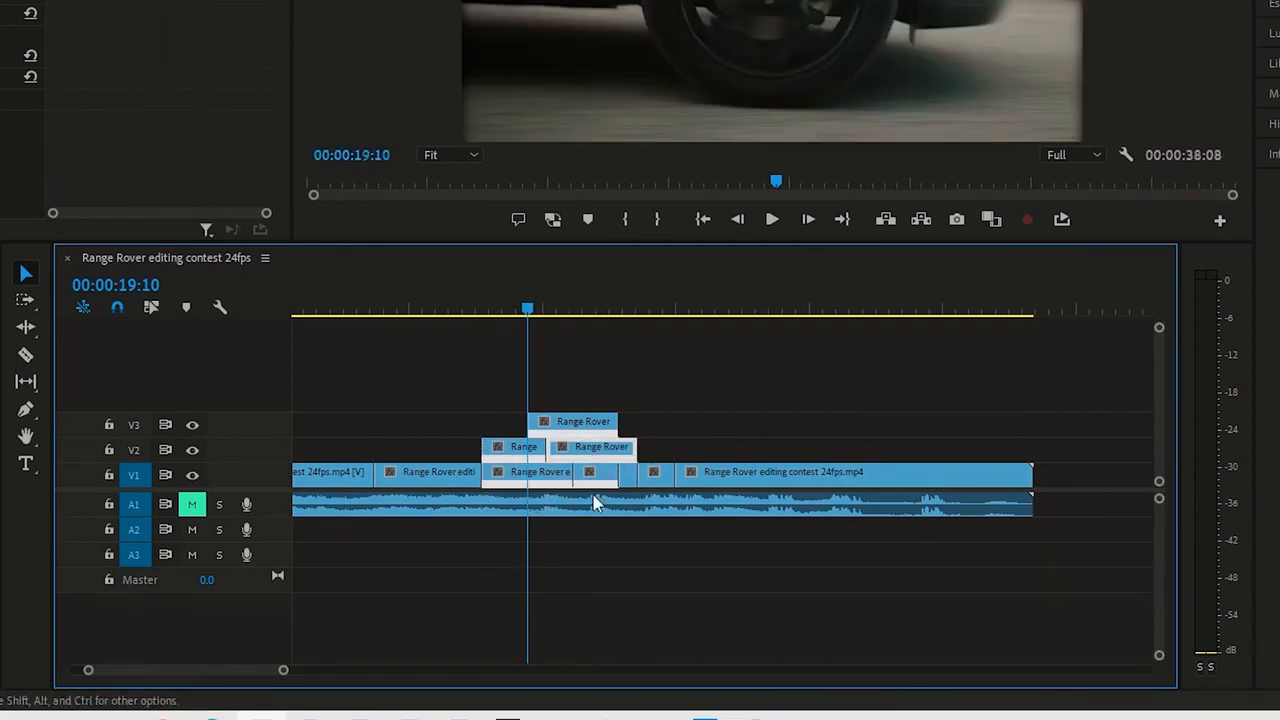
alt+drag(736, 481, 614, 488)
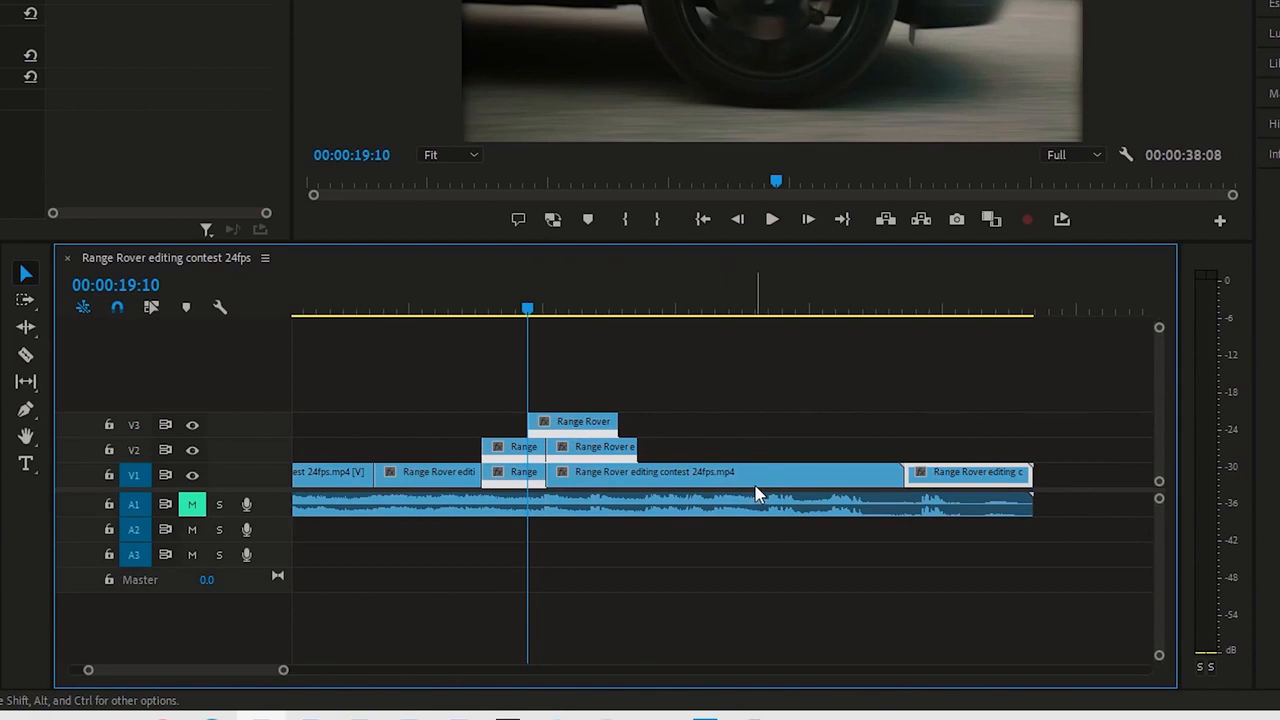
Undo all the trial clip moves and duplicates on the video tracks
key(ctrl+z)
key(ctrl+z)
key(ctrl+z)
key(ctrl+z)
key(ctrl+z)
key(ctrl+z)
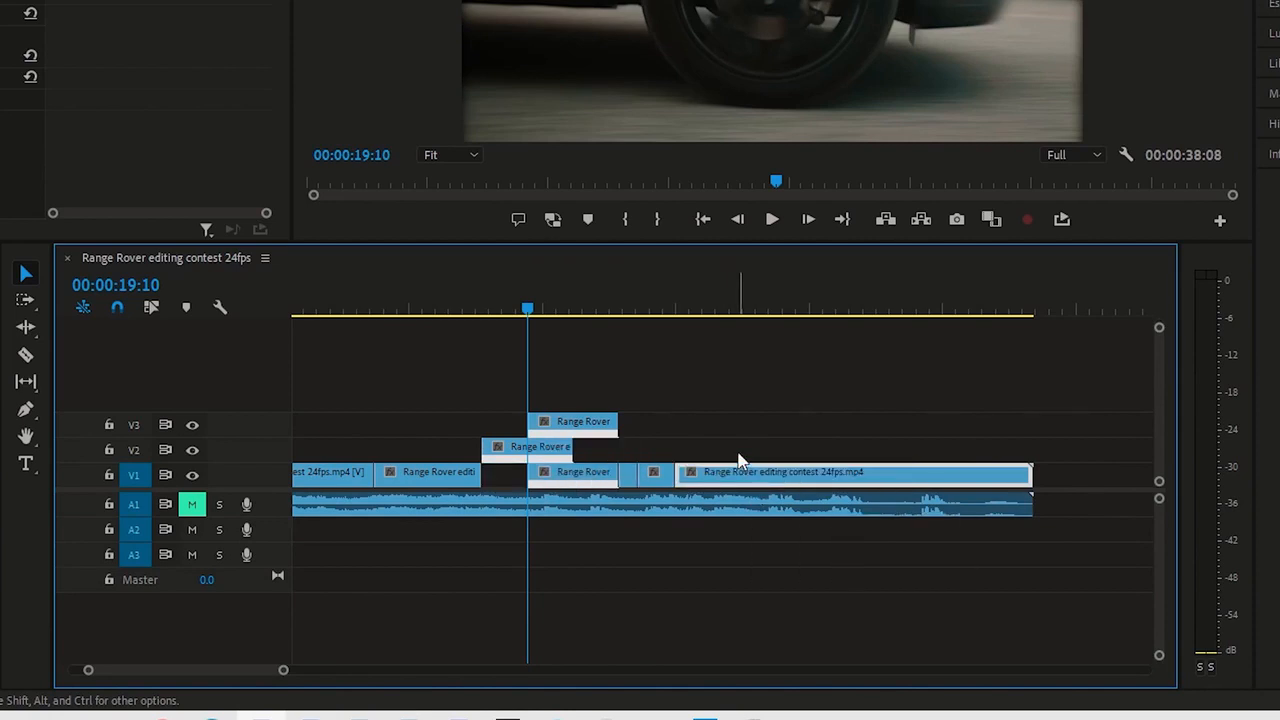
key(ctrl+z)
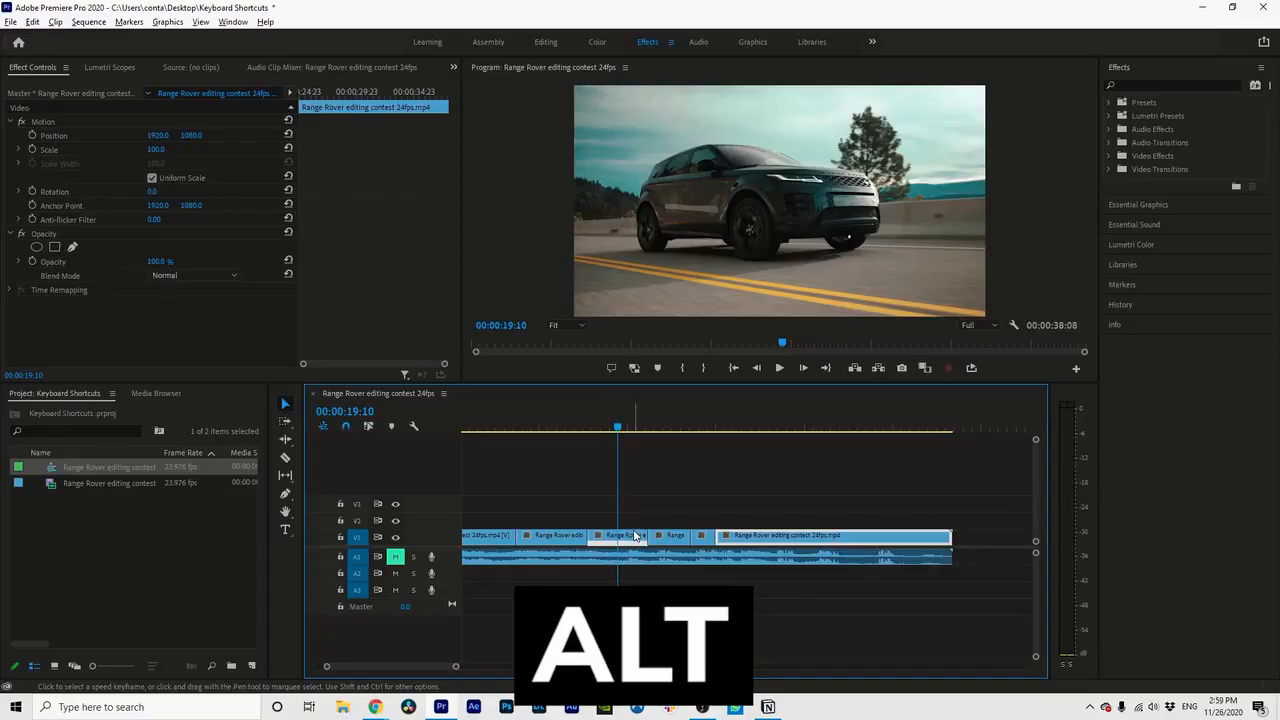
Try duplicating the third V1 clip onto V2, and pasting a copy at the playhead at 00:00:19:10
alt+click(634, 537)
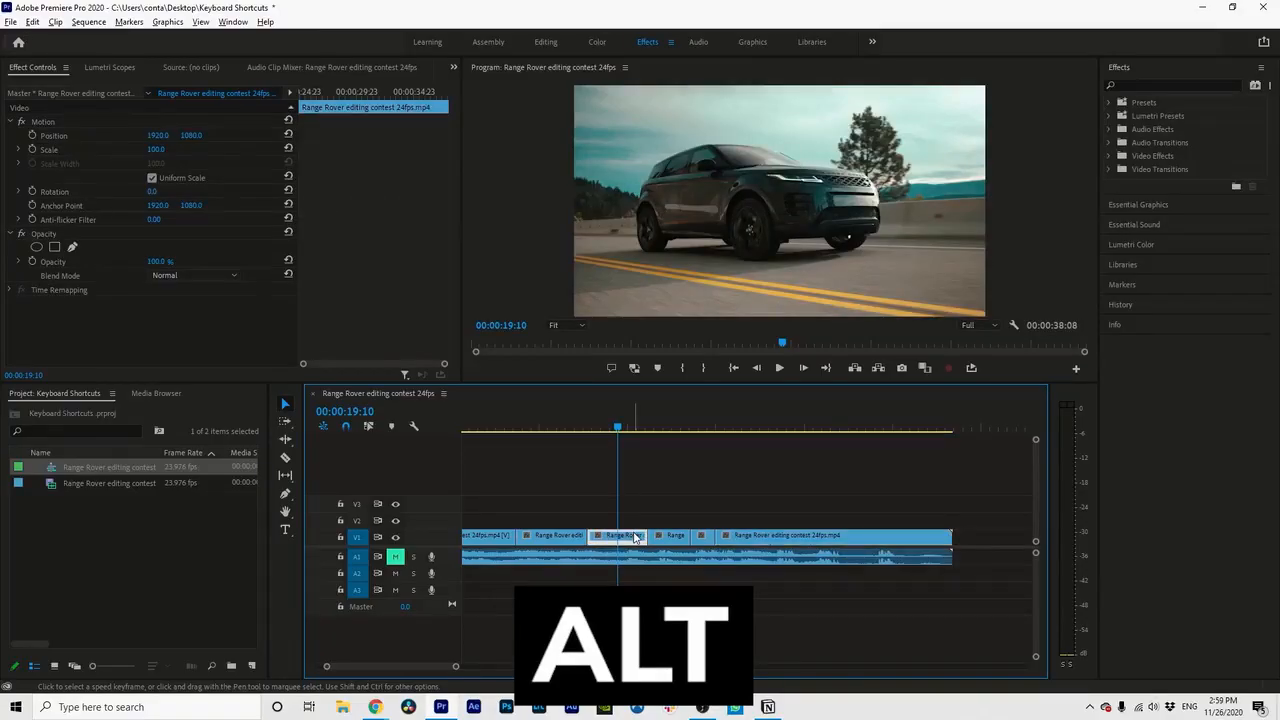
drag(635, 537, 634, 517)
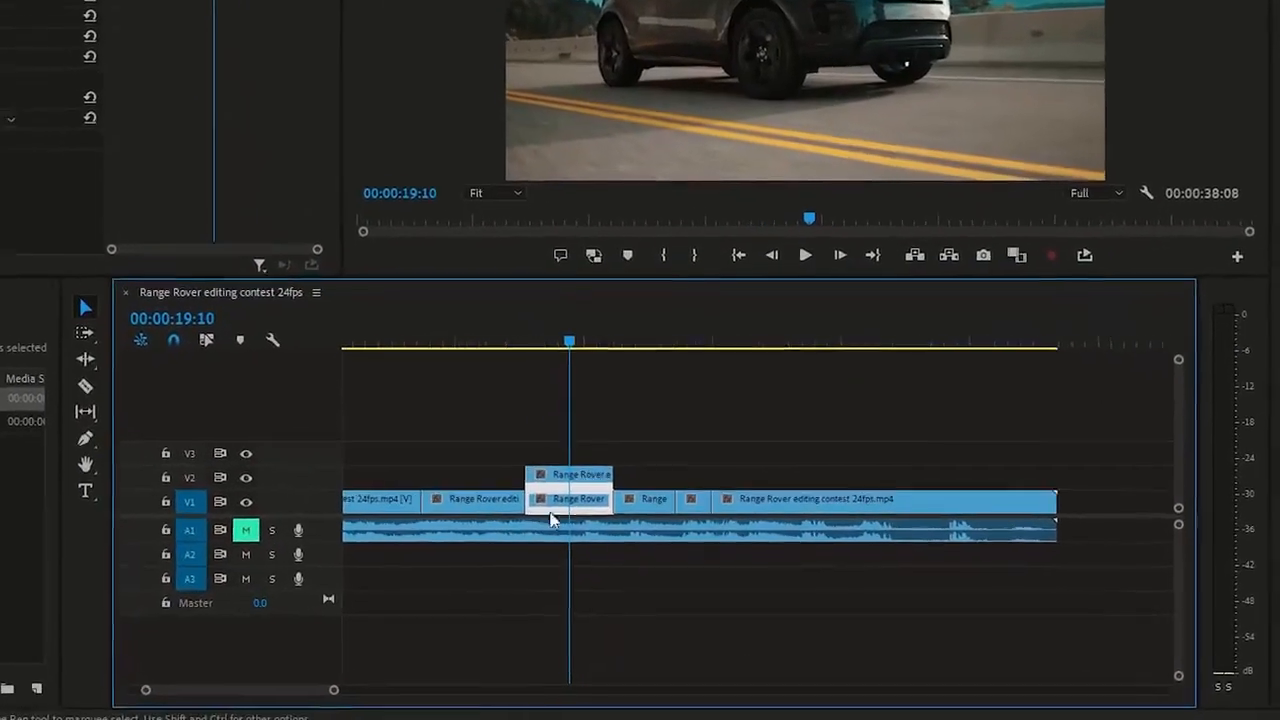
drag(551, 518, 554, 486)
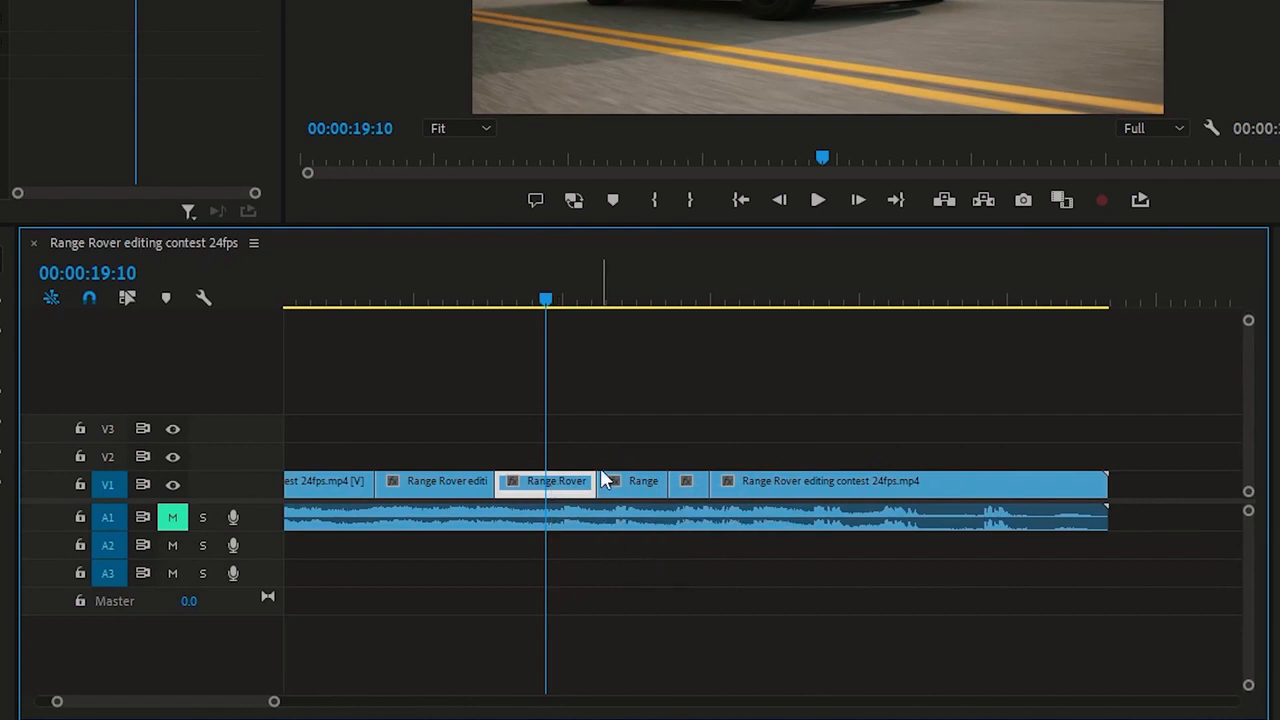
key(ctrl+v)
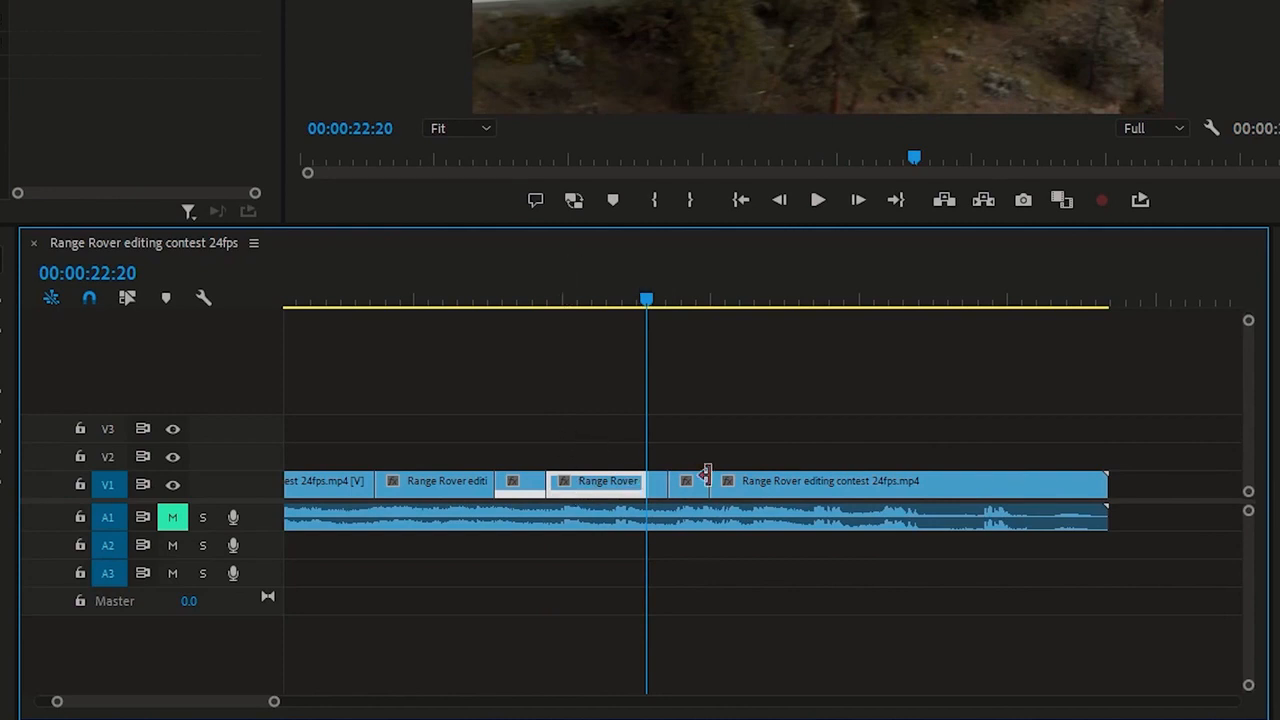
key(ctrl+z)
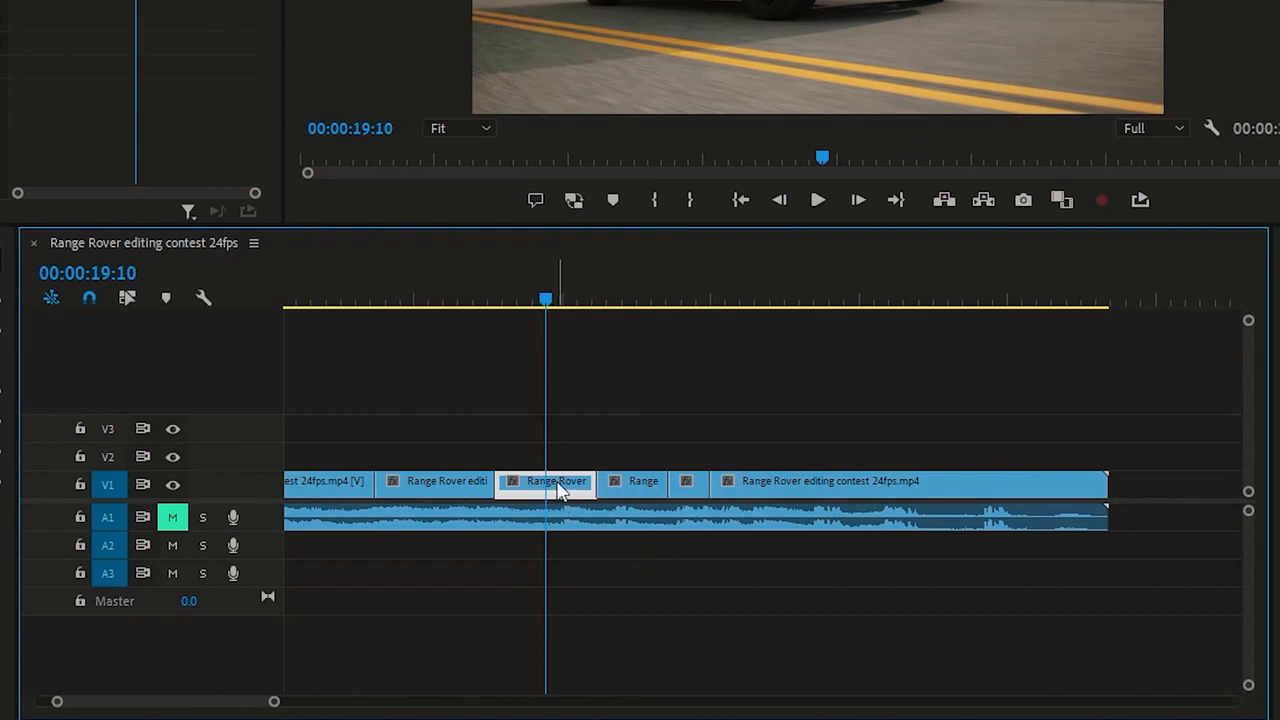
drag(557, 490, 634, 460)
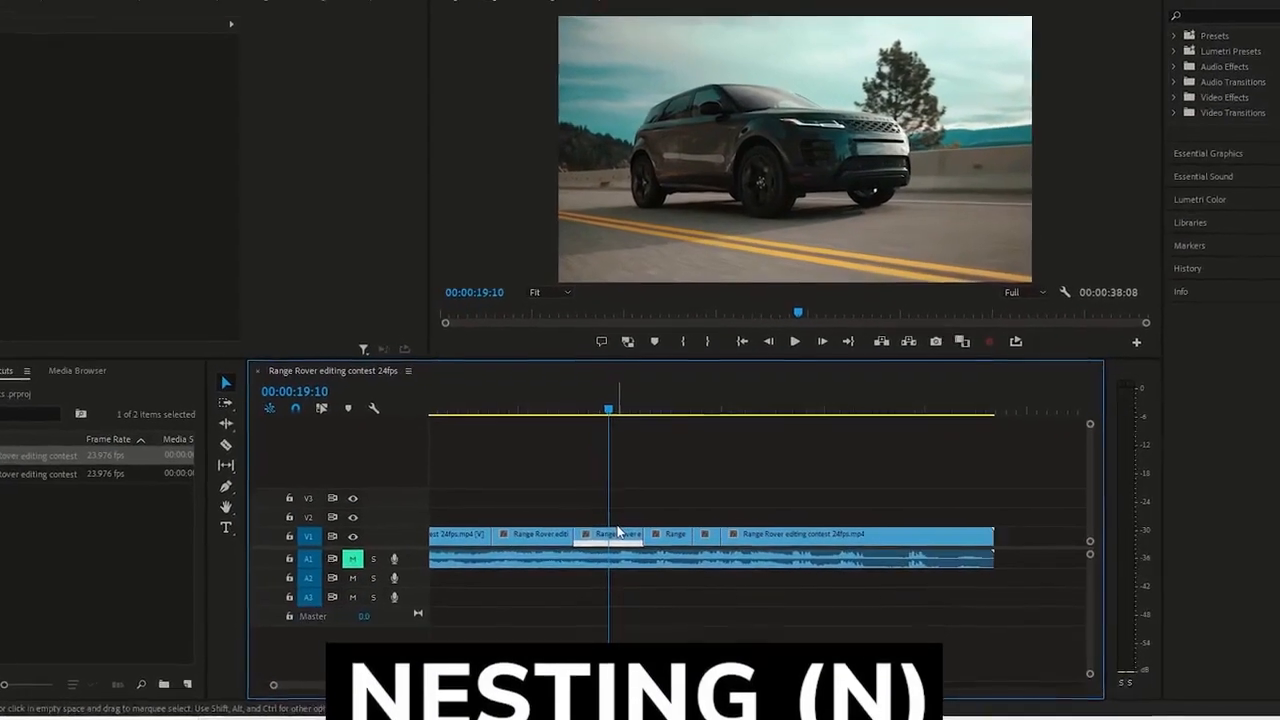
Stack copies of the third V1 clip directly above it on V2, V3 and V4
mouse_move(612, 515)
mouse_down()
mouse_move(609, 428)
mouse_move(606, 505)
mouse_up()
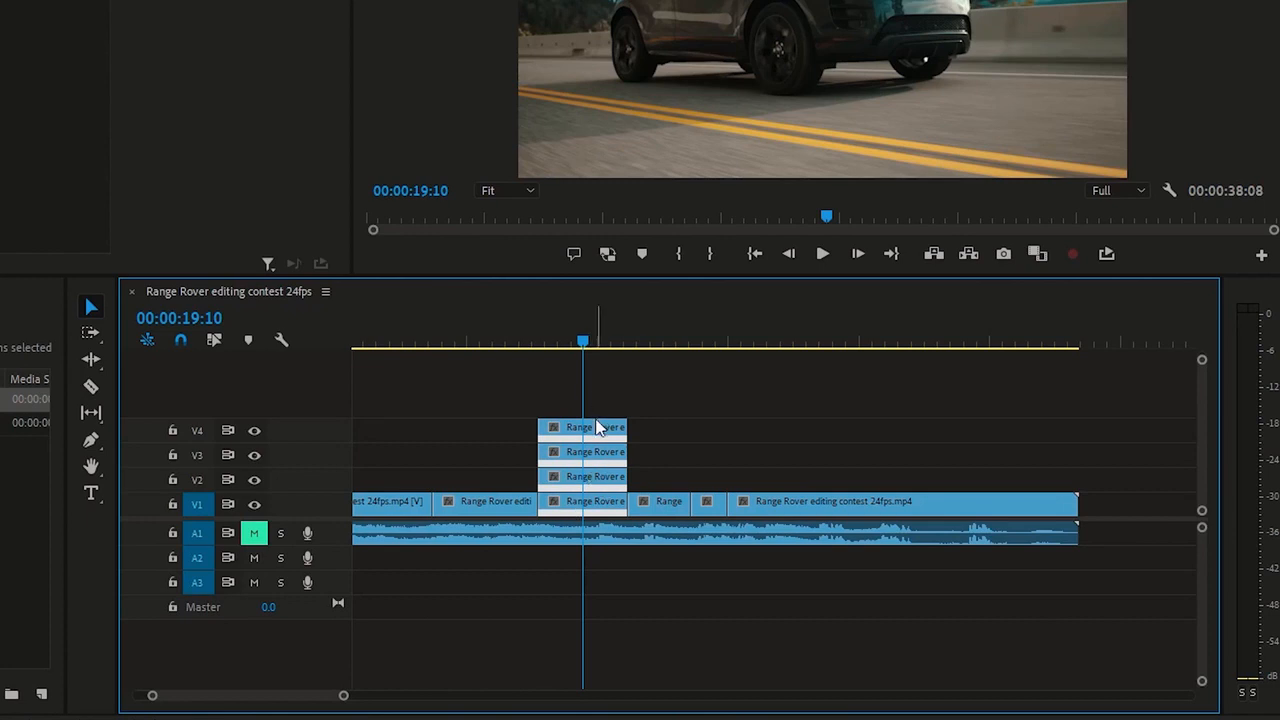
drag(595, 387, 612, 516)
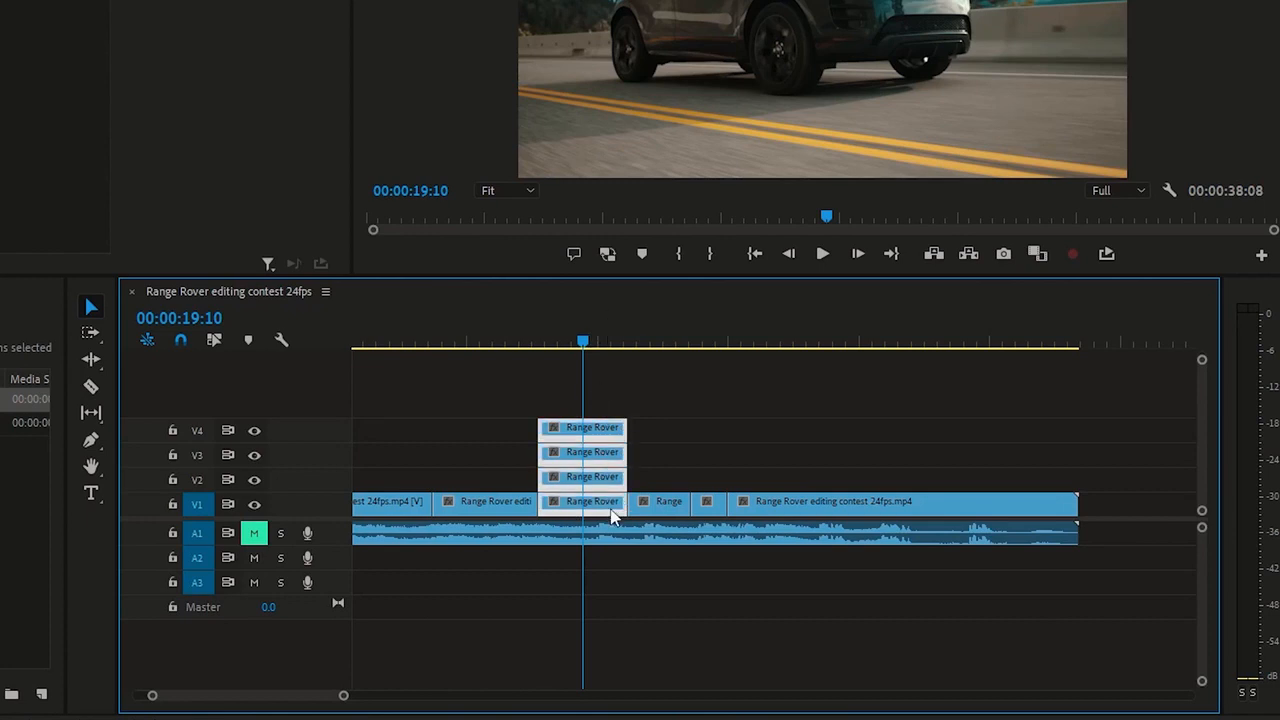
right_click(612, 457)
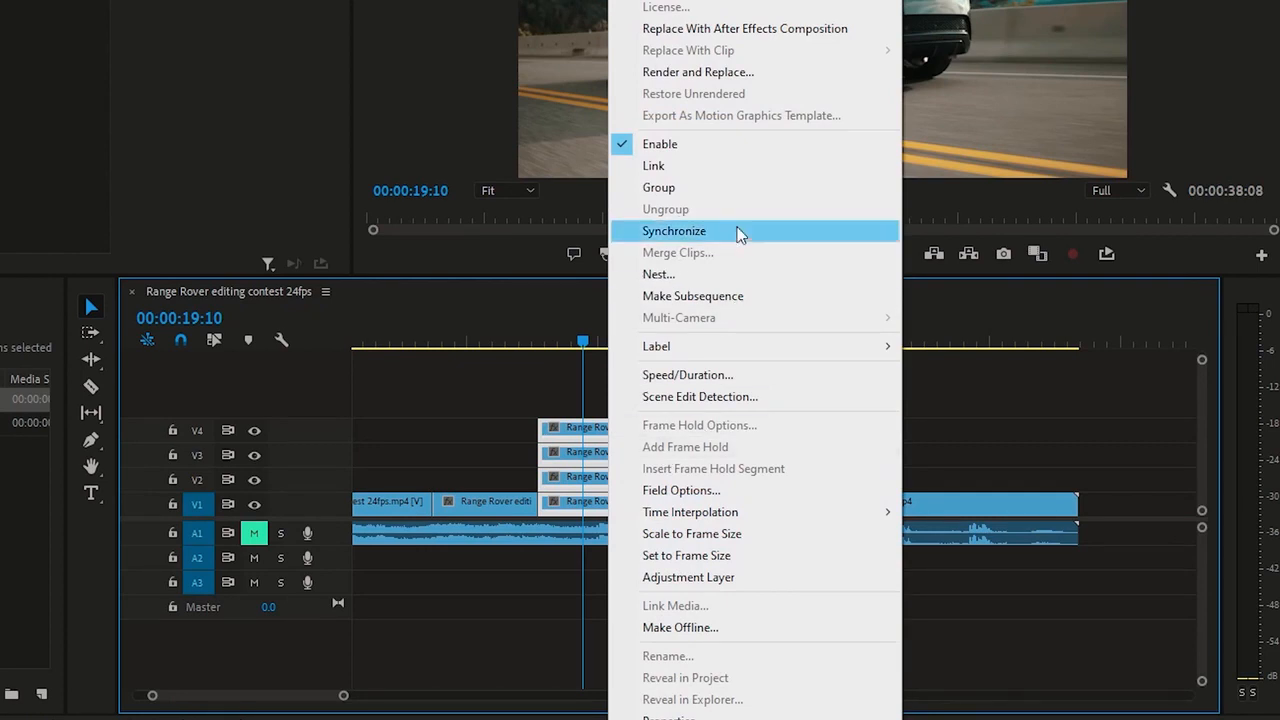
click(980, 388)
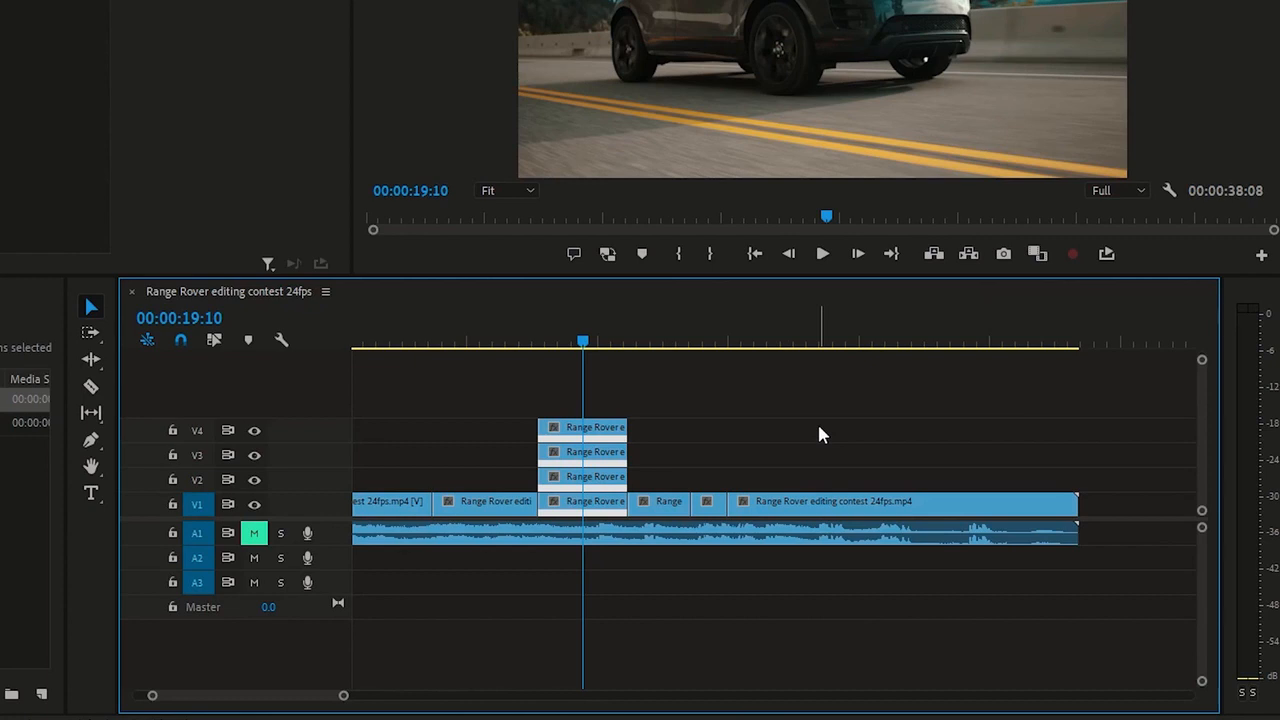
Nest the four stacked clips on V1 to V4 into one sequence, keeping the default name
drag(554, 388, 608, 509)
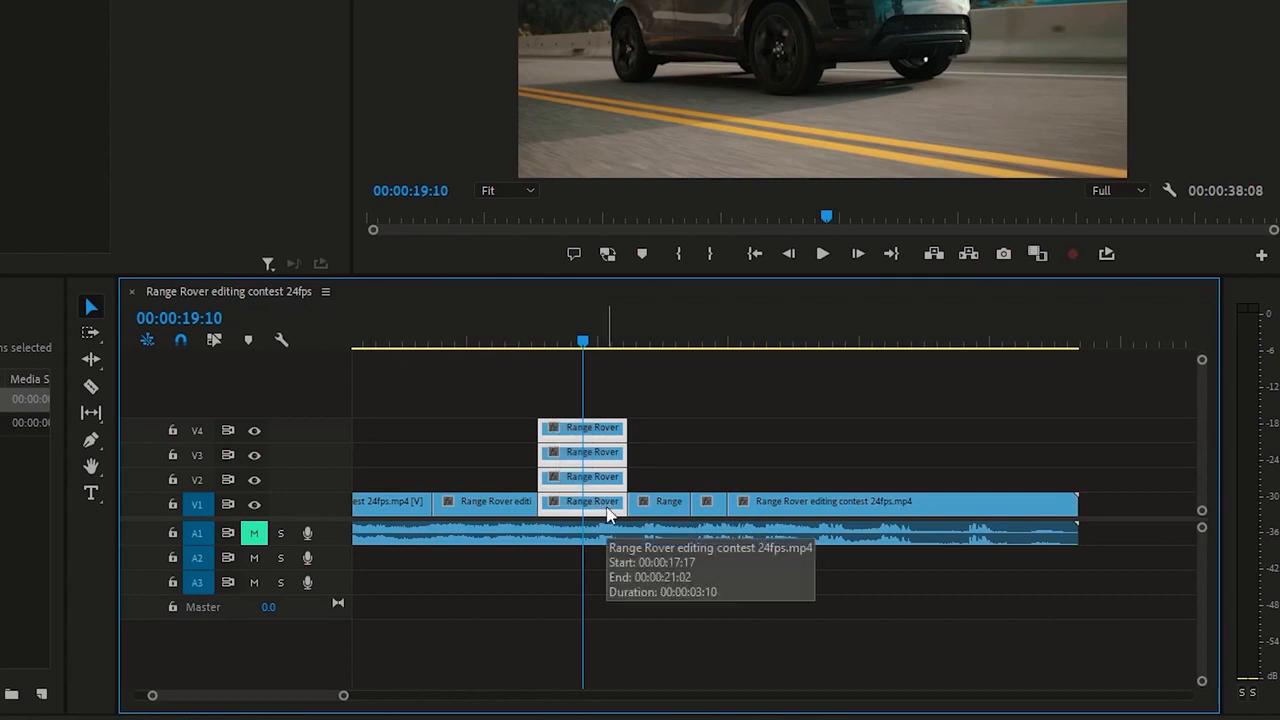
key(alt+n)
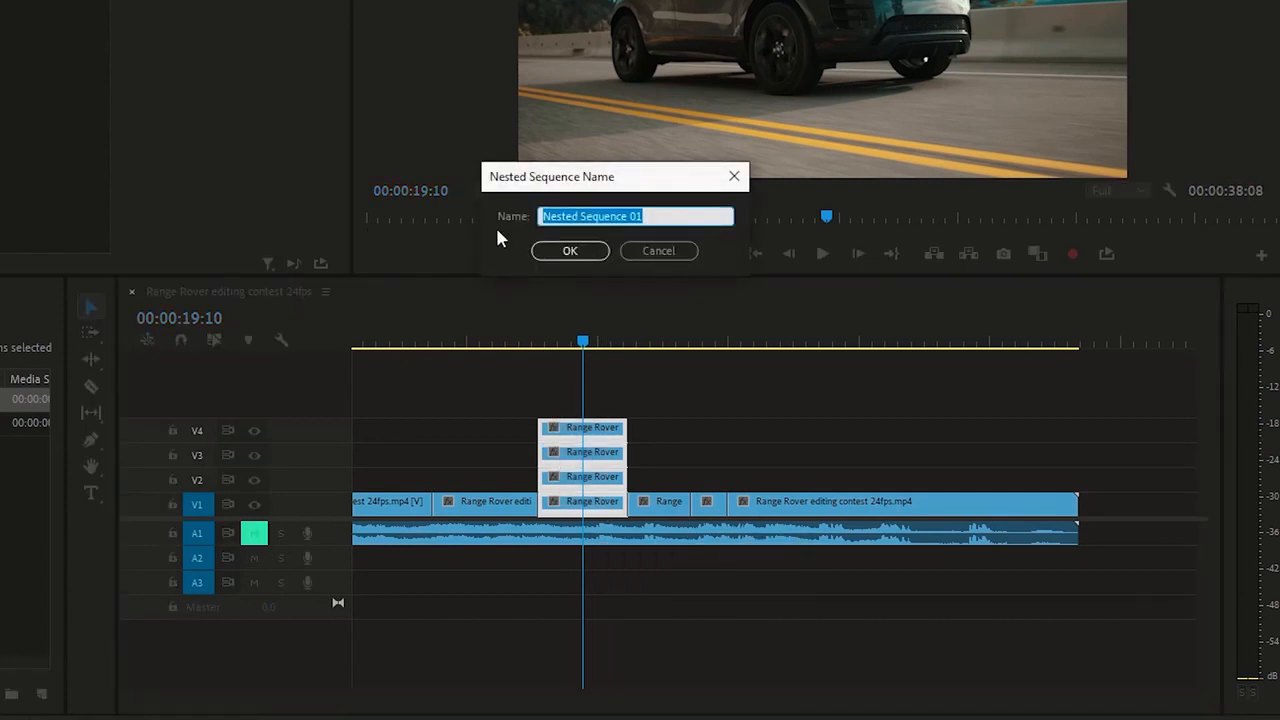
click(570, 251)
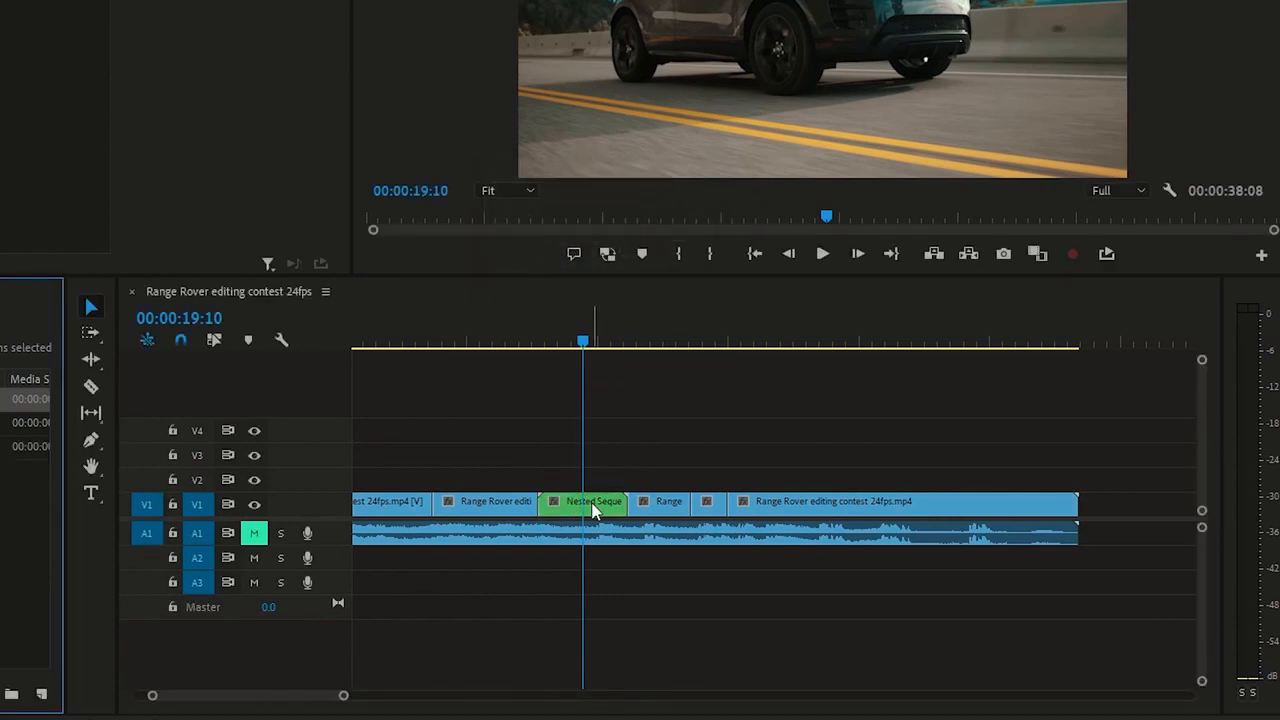
Examine the four clips inside the nested sequence, and play the main sequence across the nested clip
double_click(593, 505)
click(413, 382)
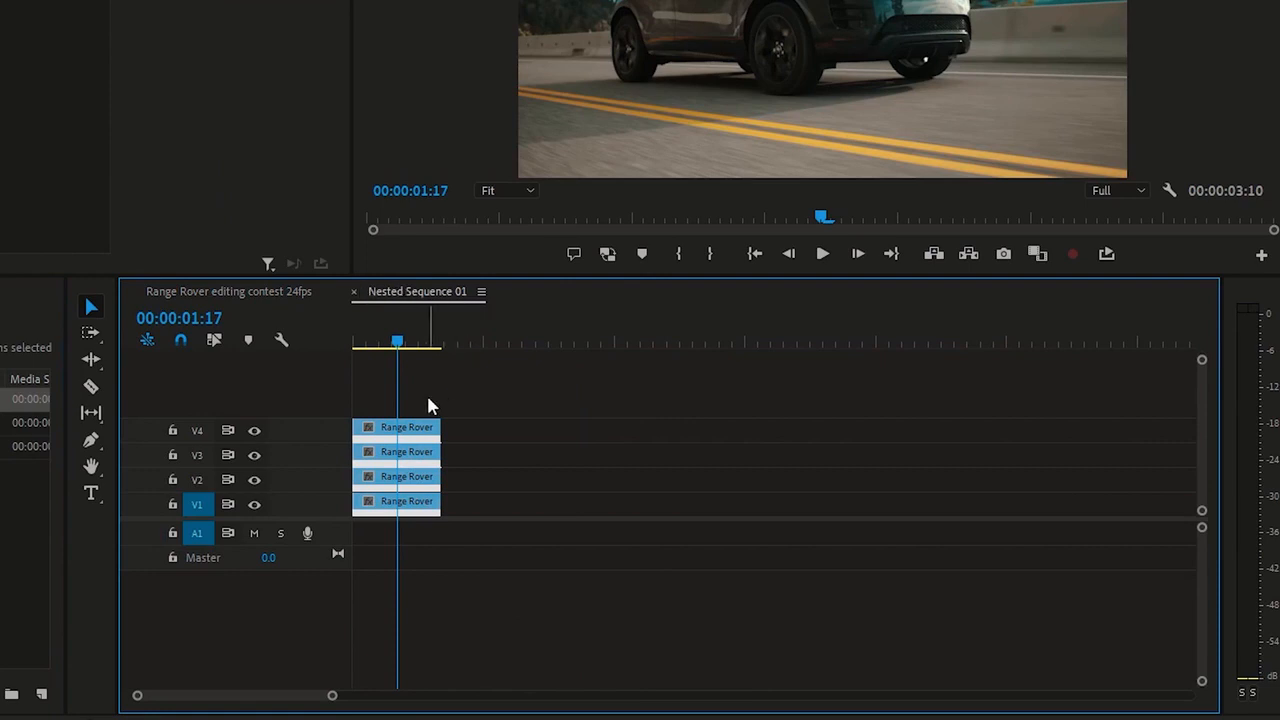
drag(428, 395, 416, 535)
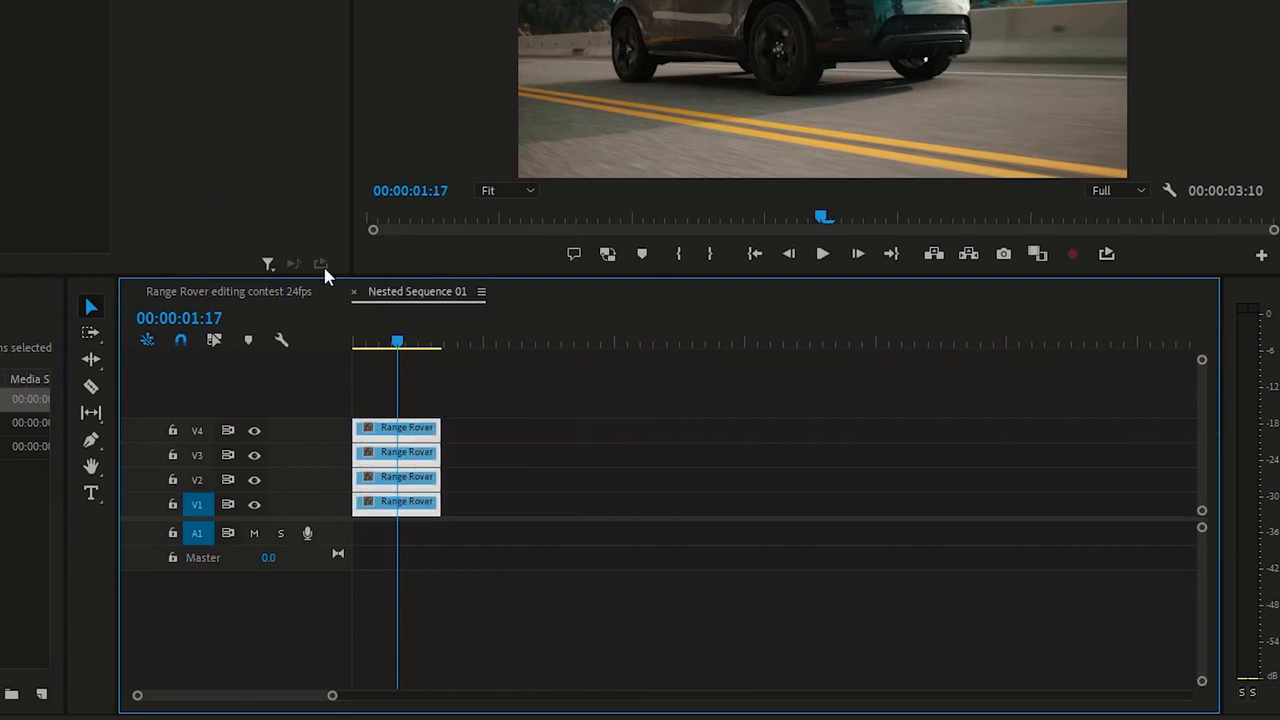
click(353, 291)
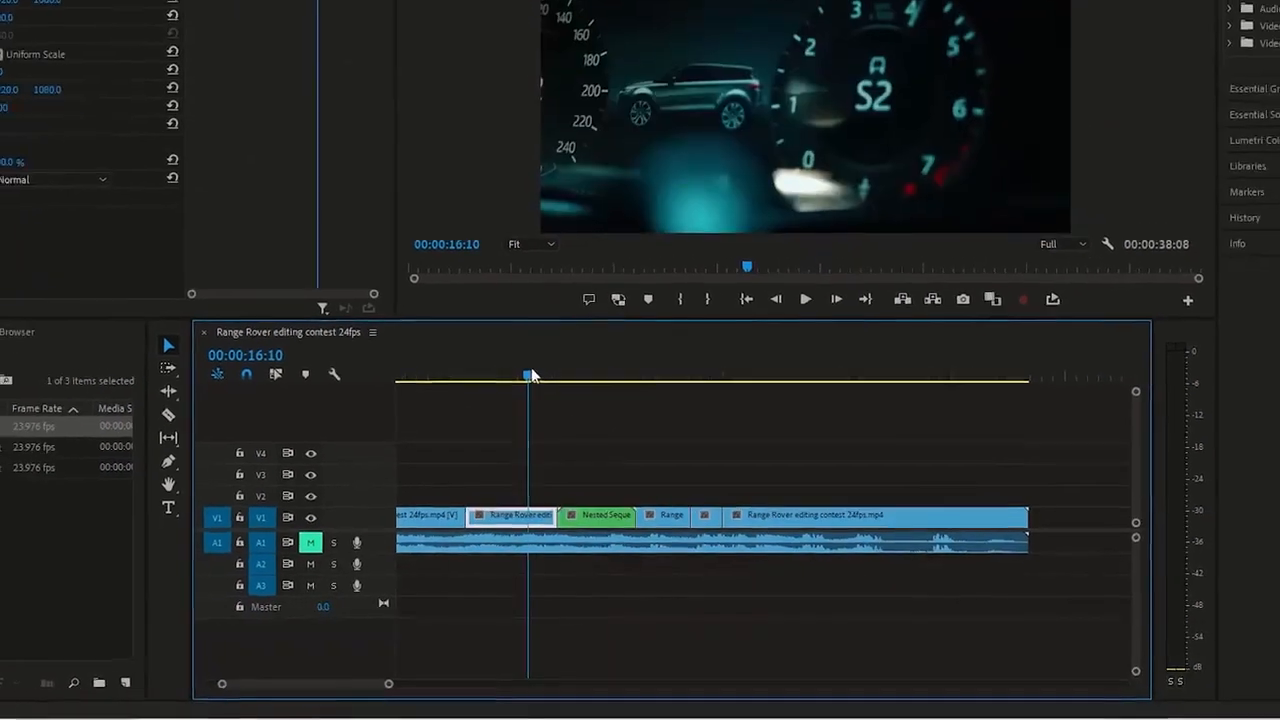
key(space)
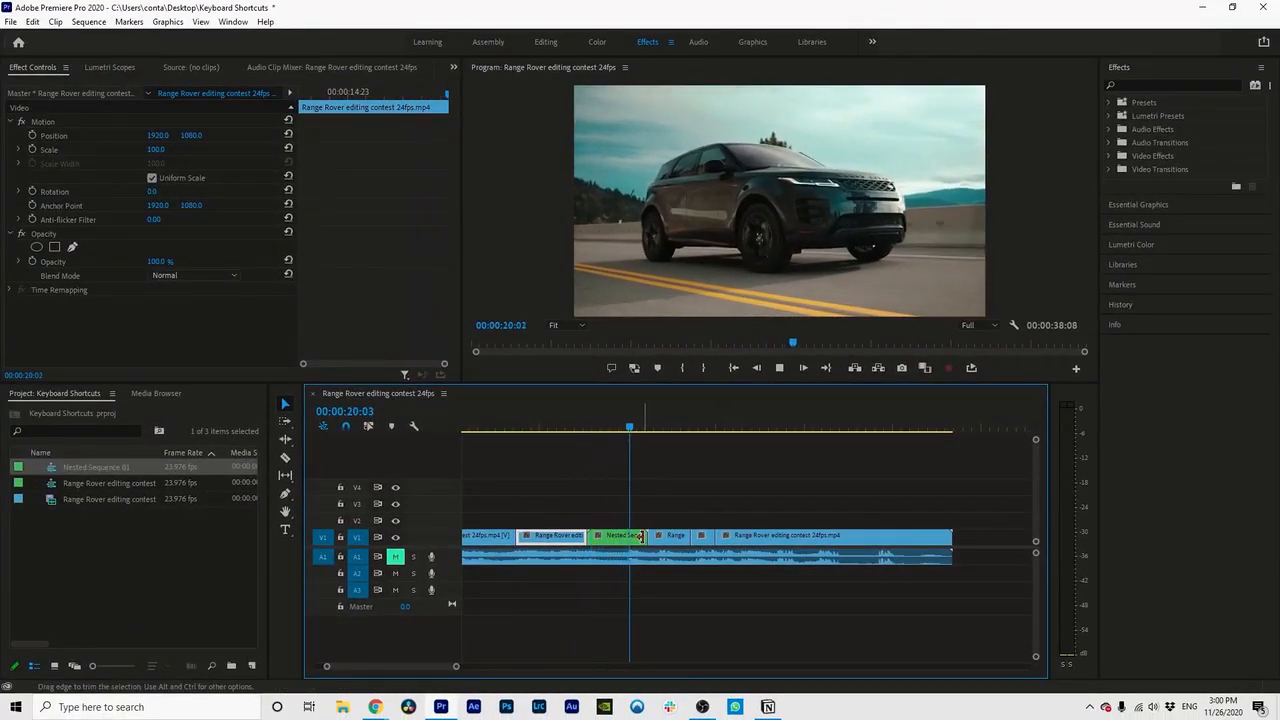
click(610, 537)
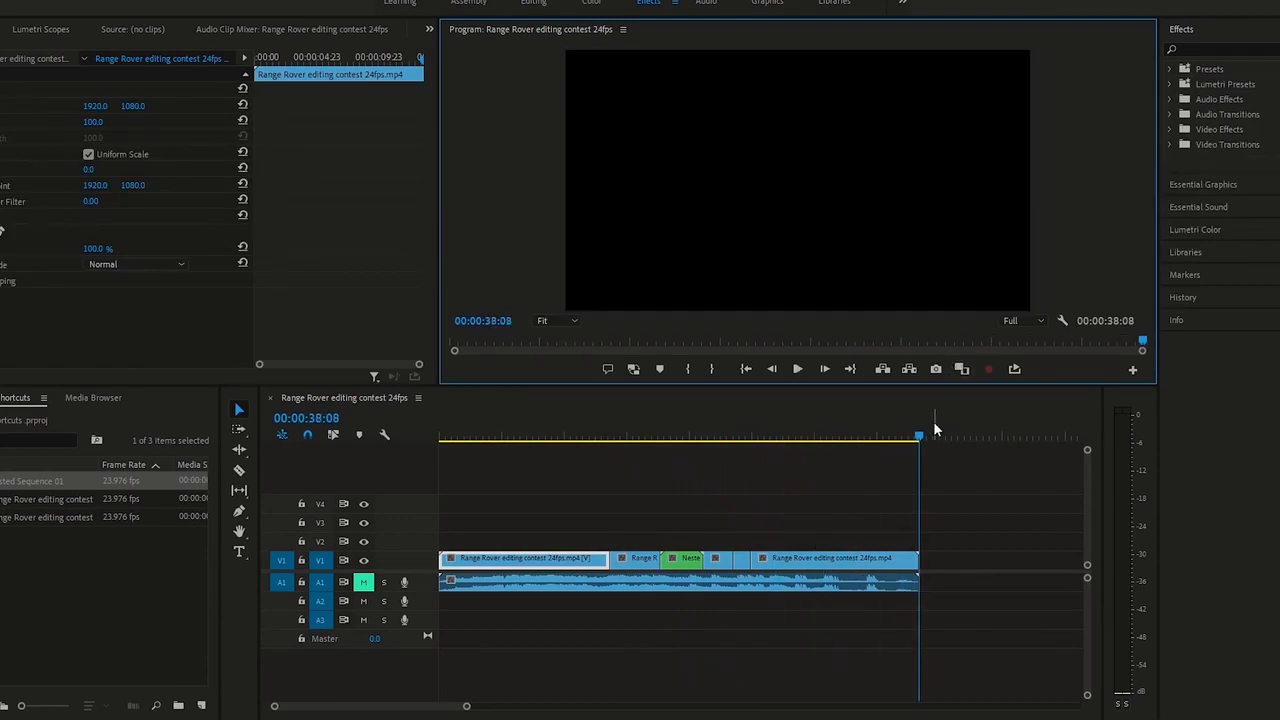
Return the playhead to the sequence start and play through to the last V1 clip
drag(930, 436, 475, 456)
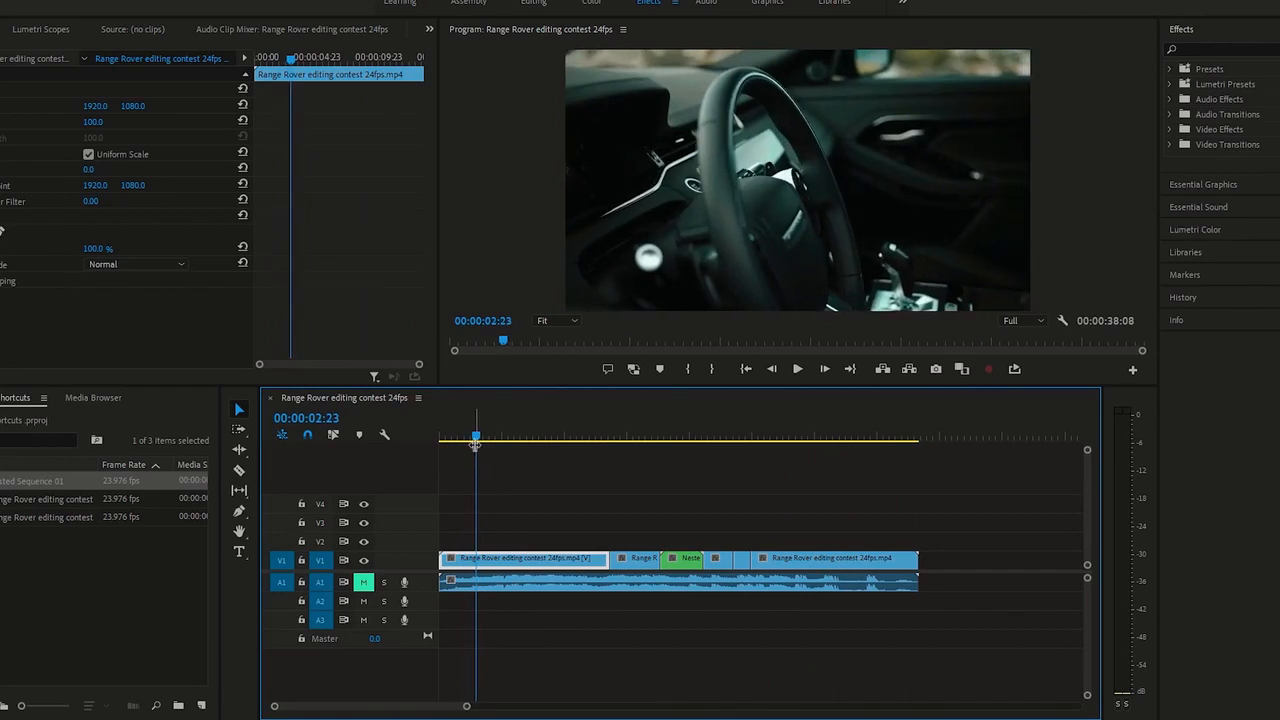
click(746, 370)
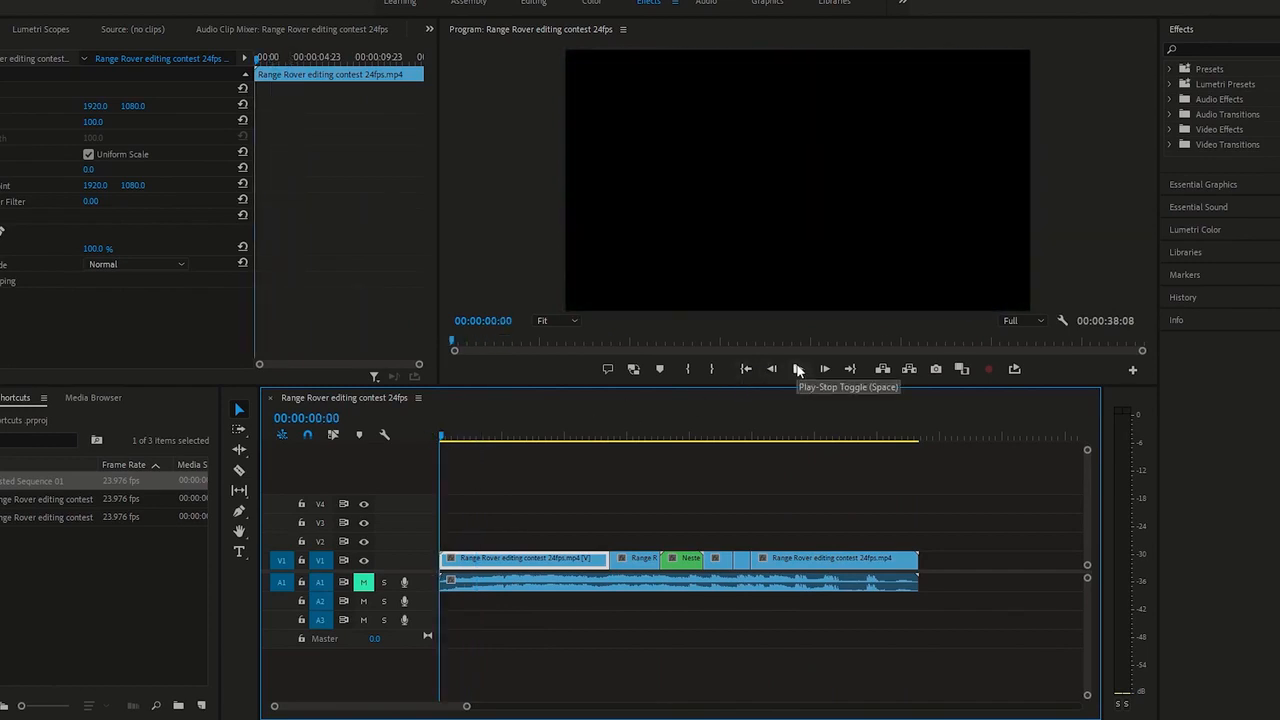
click(798, 369)
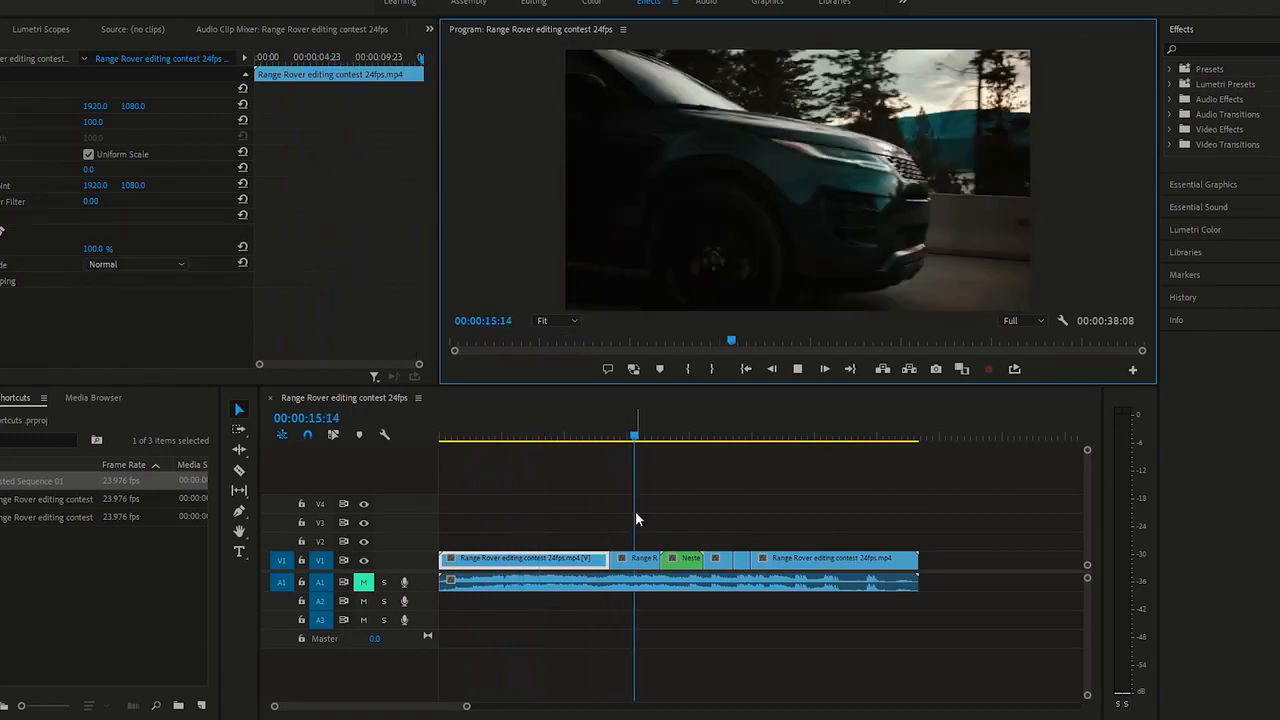
key(space)
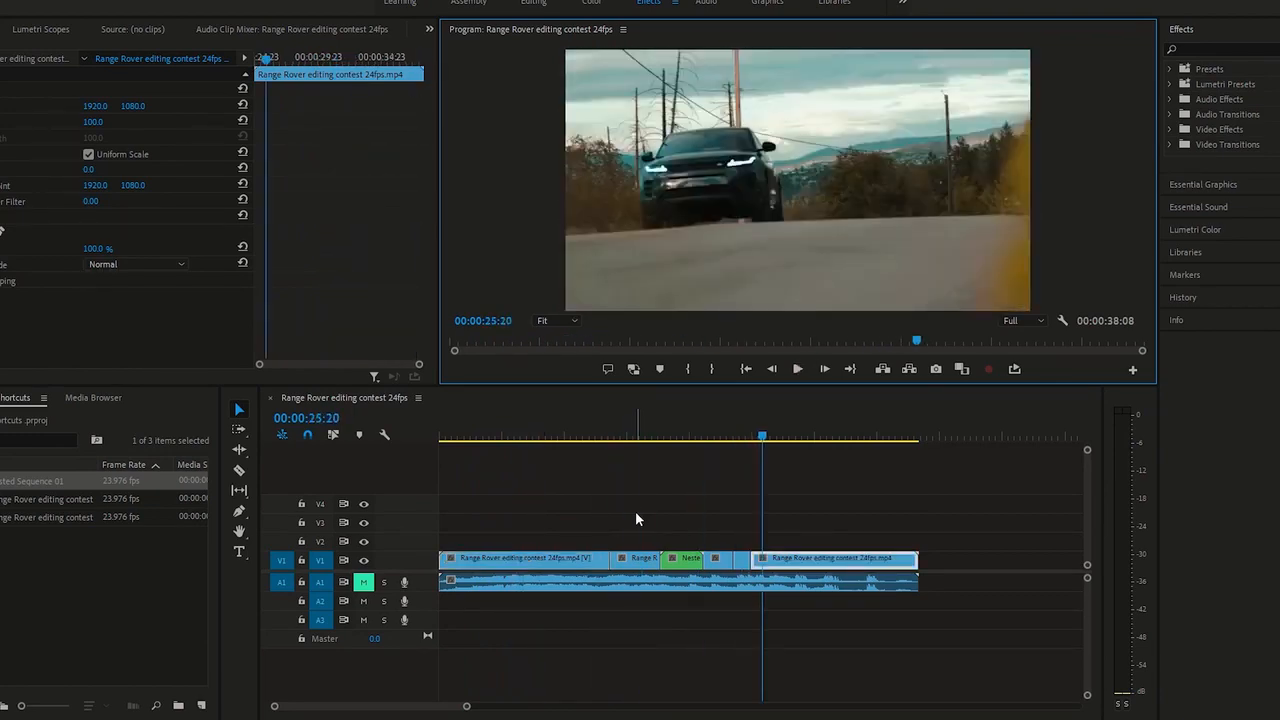